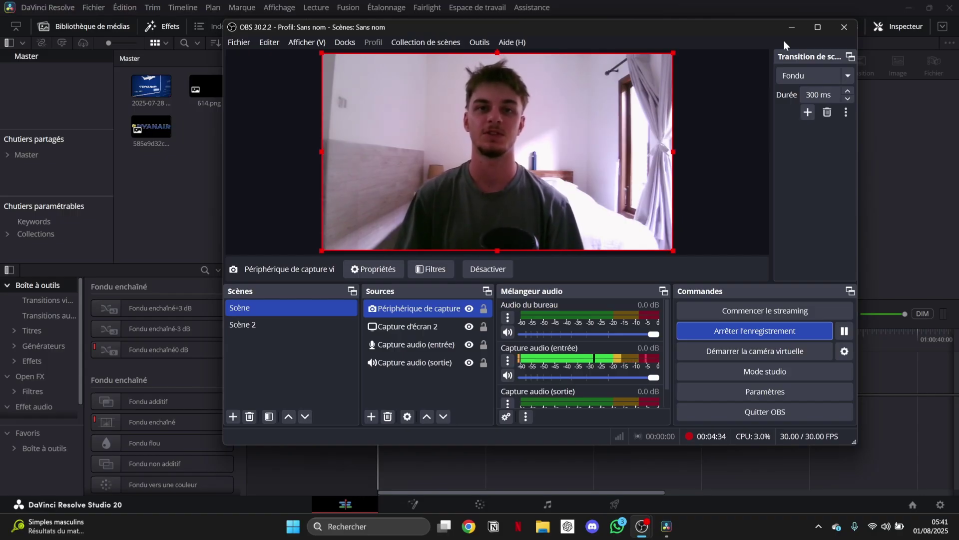
- Switch to Discord to view the SHINE.setting file in the asset-vidéo-youtube channel, and return to DaVinci Resolve
click(593, 526)
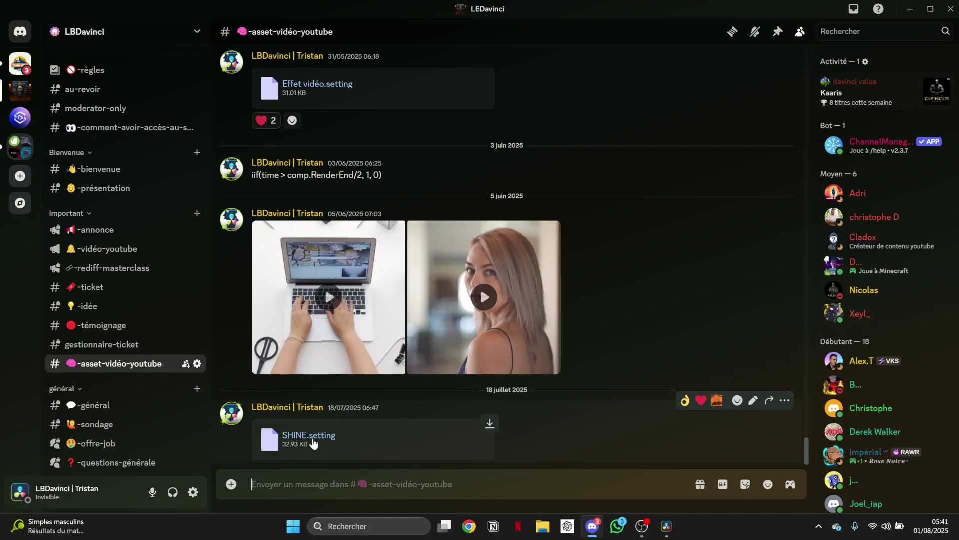
click(667, 526)
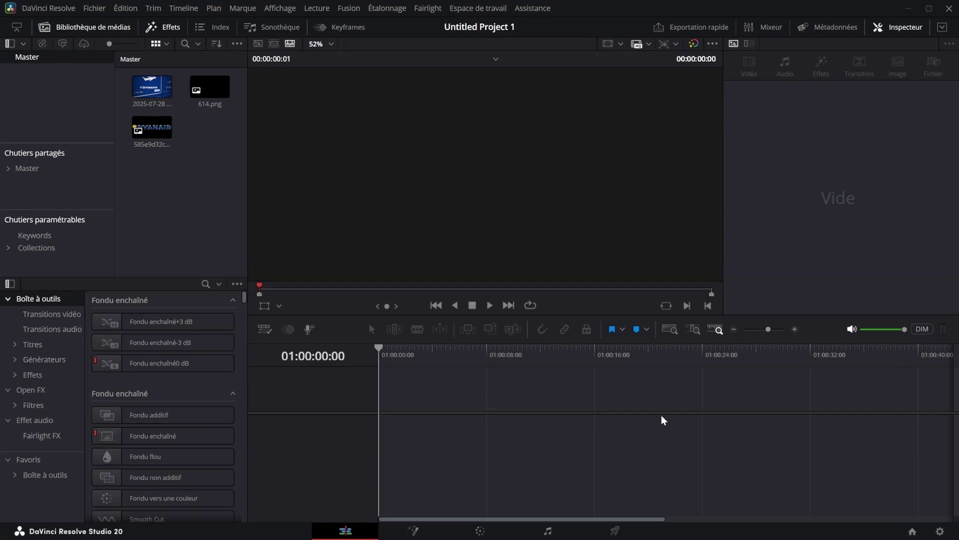
- Place a Fusion Composition from the favourite effects at the start of a new timeline and open it in the Fusion page
click(50, 473)
drag(158, 321, 412, 437)
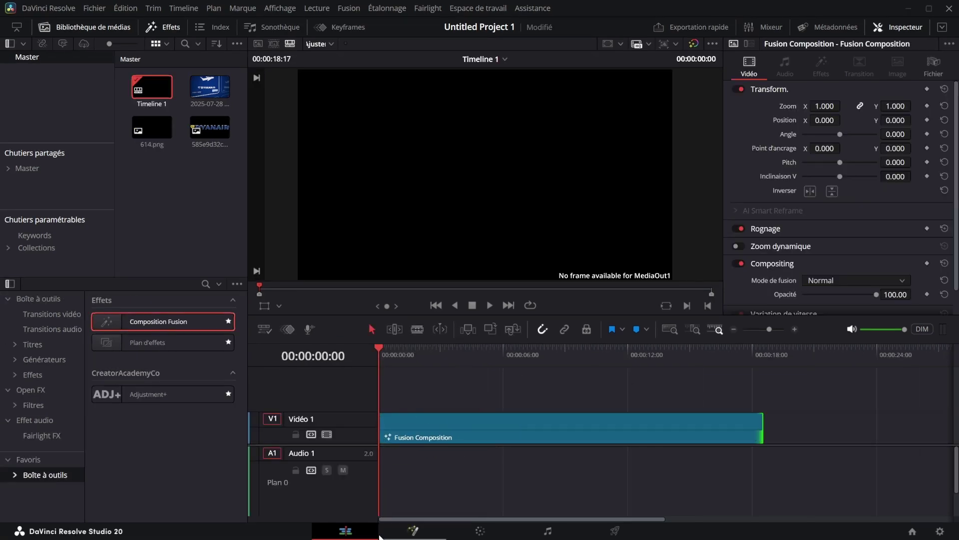
click(411, 531)
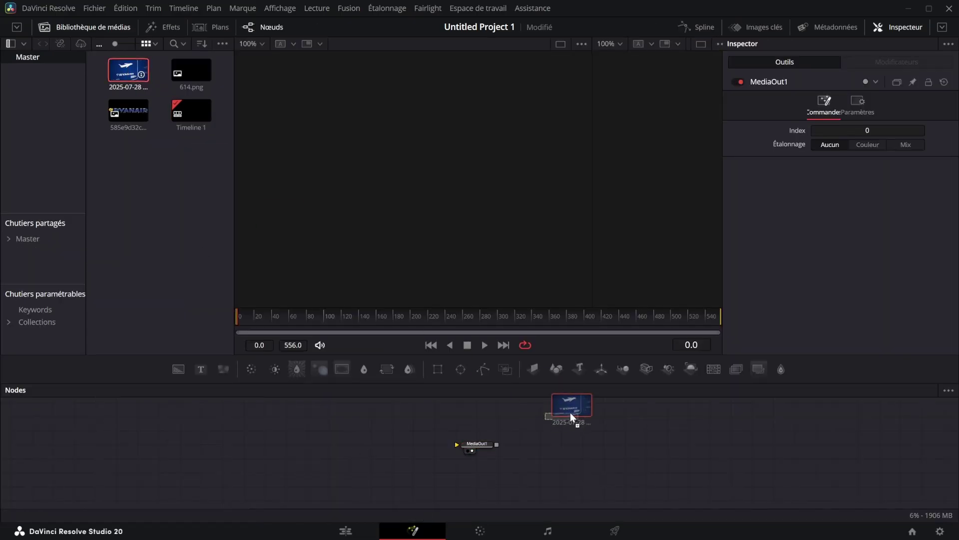
- Bring the 2025-07-28 clip into the node graph, display it in the second viewer and enlarge that viewer
drag(571, 414, 573, 444)
key(2)
drag(592, 168, 422, 169)
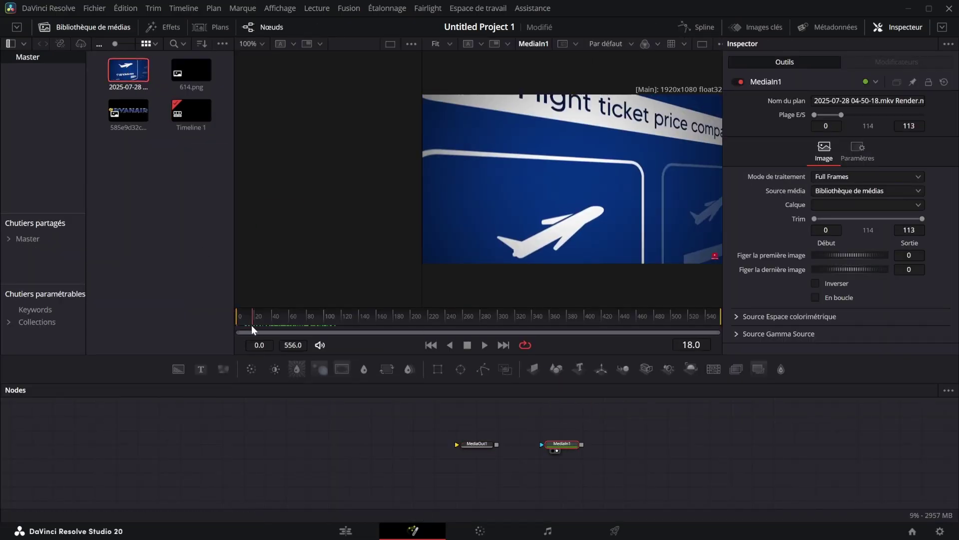
- Preview the opening frames of the reference clip, fit it to its viewer and move its node farther from MediaOut1
drag(250, 325, 234, 325)
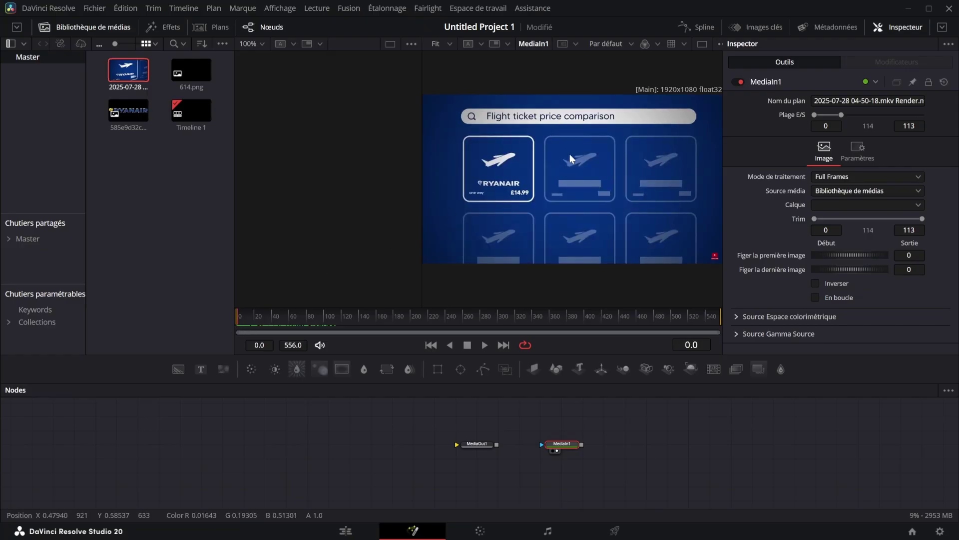
drag(496, 197, 449, 255)
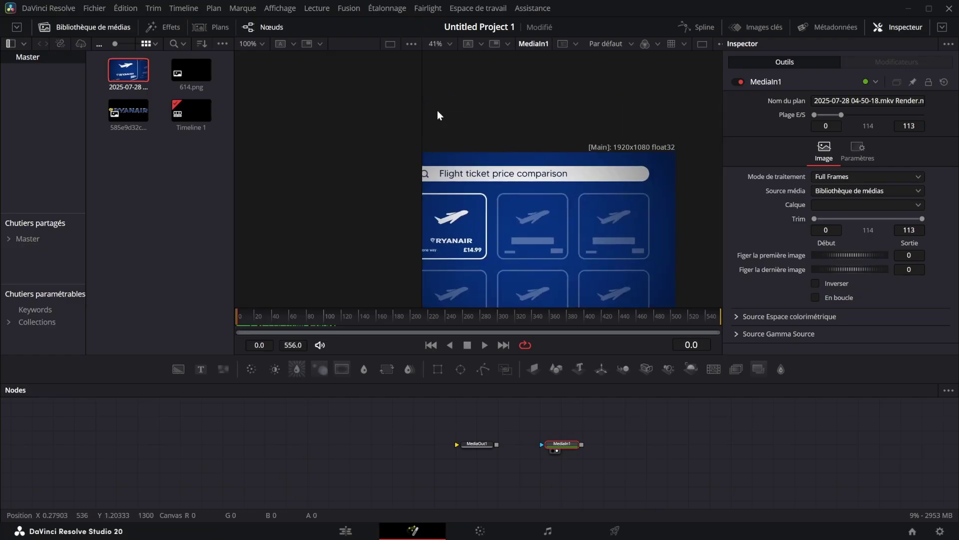
click(448, 44)
click(445, 60)
mouse_move(239, 319)
mouse_down()
mouse_move(350, 296)
mouse_move(238, 320)
mouse_up()
drag(567, 442, 618, 446)
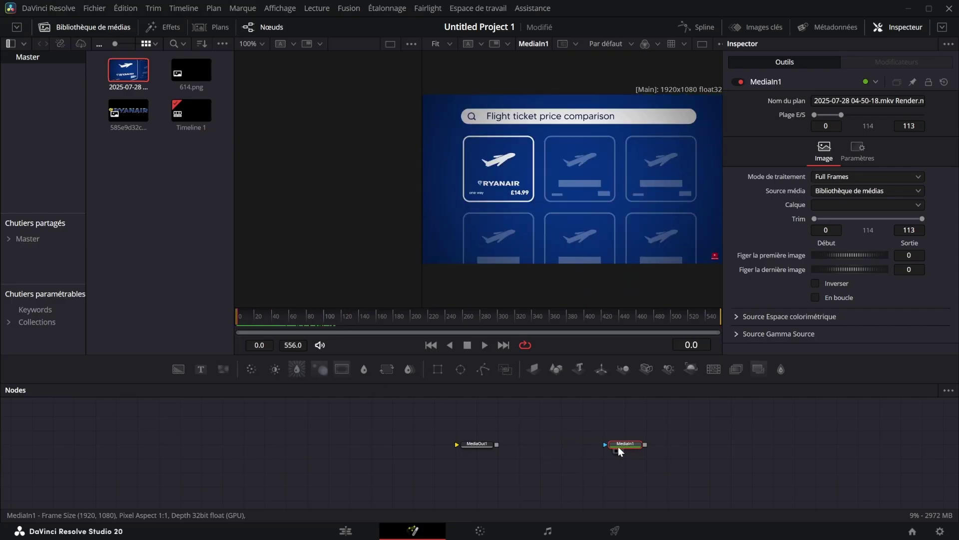
click(575, 441)
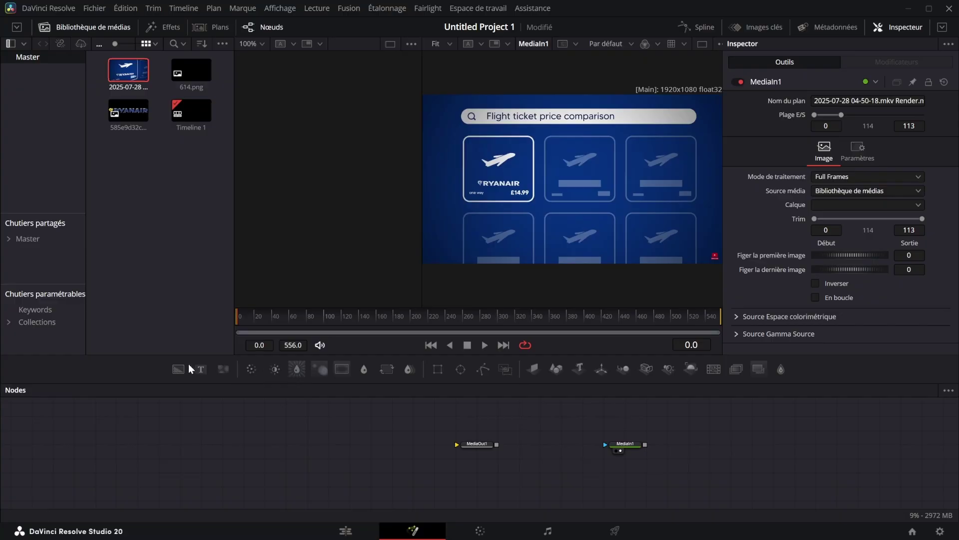
- Add a Background node, show it in the first viewer and colour it the dark blue #031d4a sampled from the reference clip
drag(253, 430, 253, 437)
key(1)
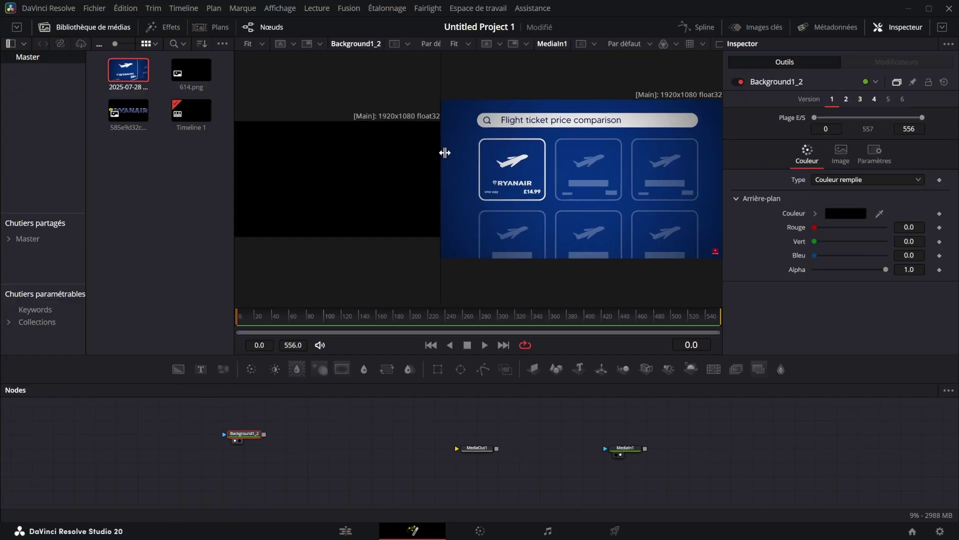
click(846, 214)
click(495, 130)
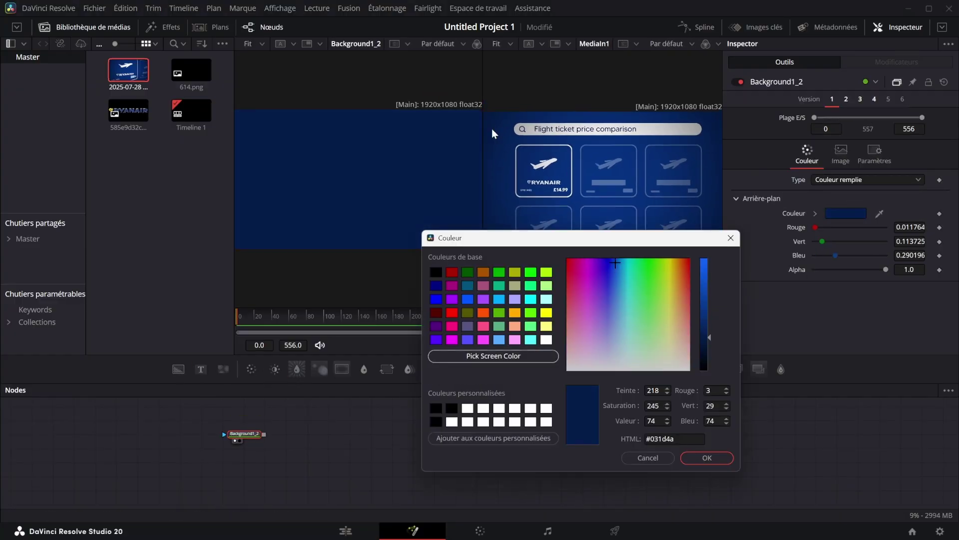
click(697, 453)
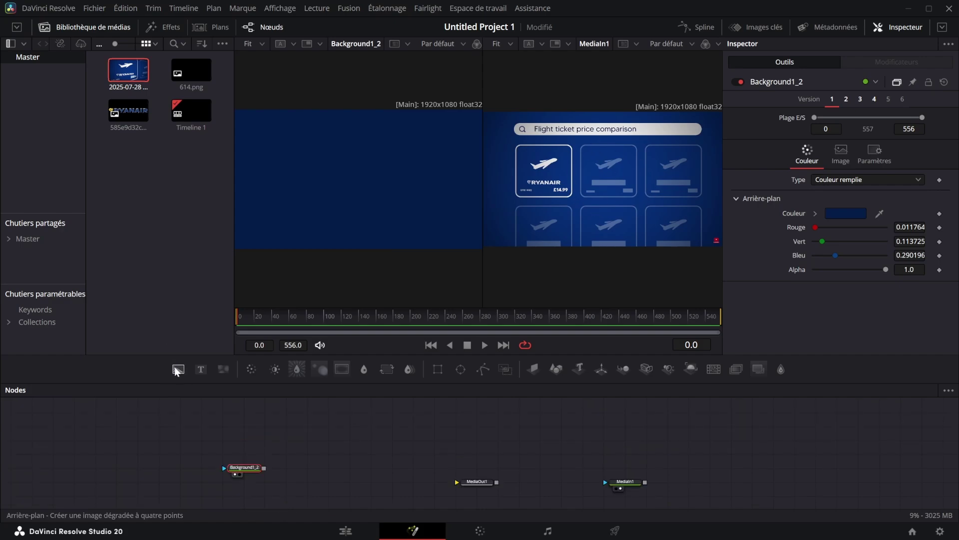
- Add a second Background node and colour it with a lighter blue sampled from the reference clip
drag(179, 369, 315, 453)
click(842, 215)
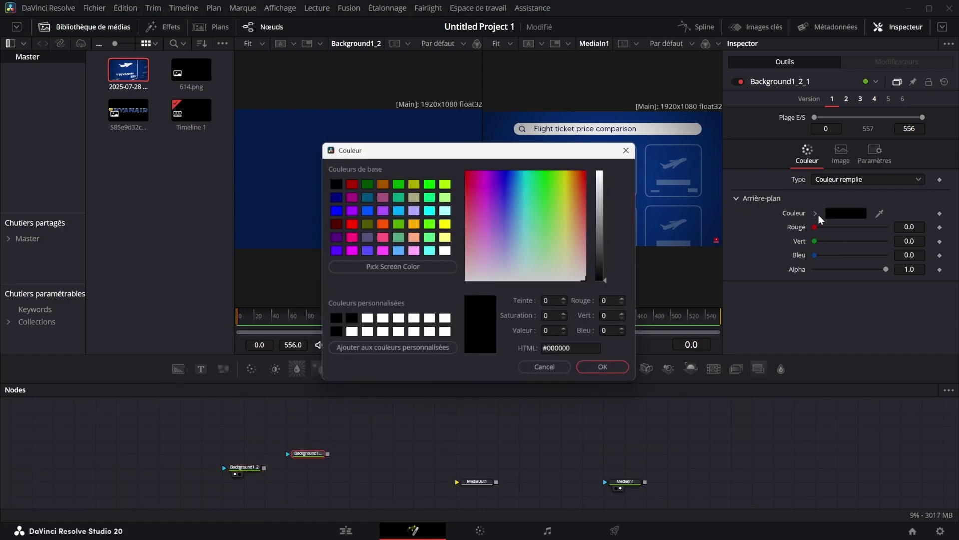
drag(467, 156, 560, 218)
click(538, 392)
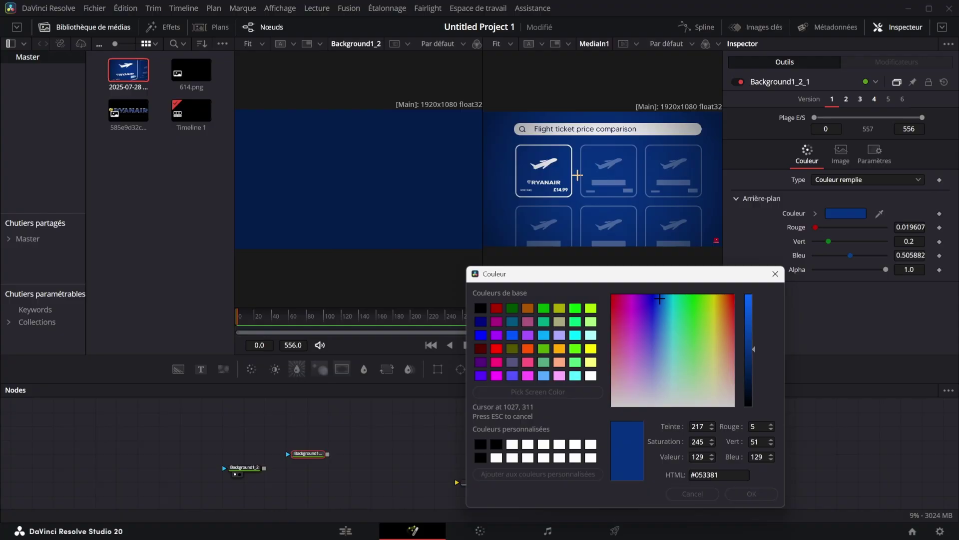
click(766, 418)
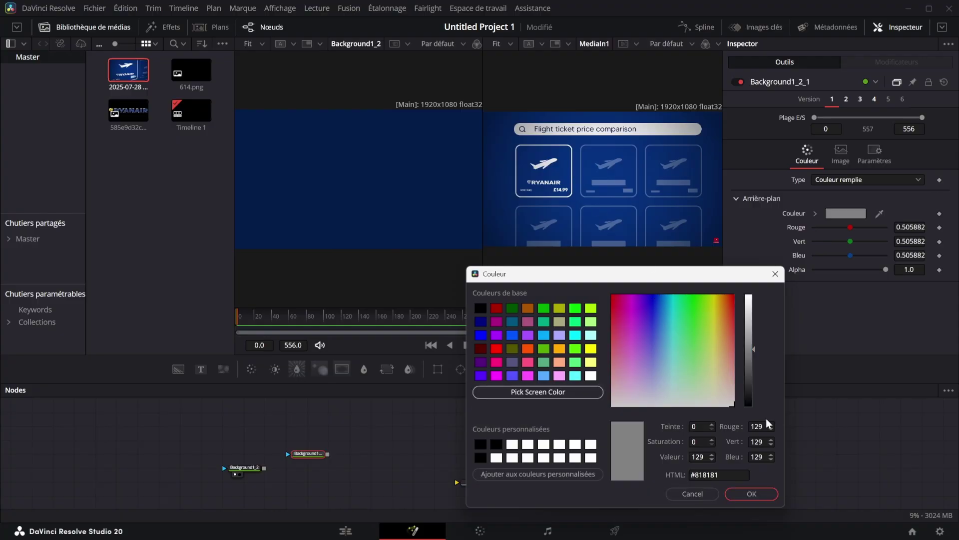
click(763, 493)
- Merge the lighter blue background over the dark one and mask it with an ellipse whose soft edge is 0.2
drag(385, 455, 153, 458)
scroll(311, 431, down, 2)
scroll(303, 429, up, 6)
drag(461, 369, 232, 426)
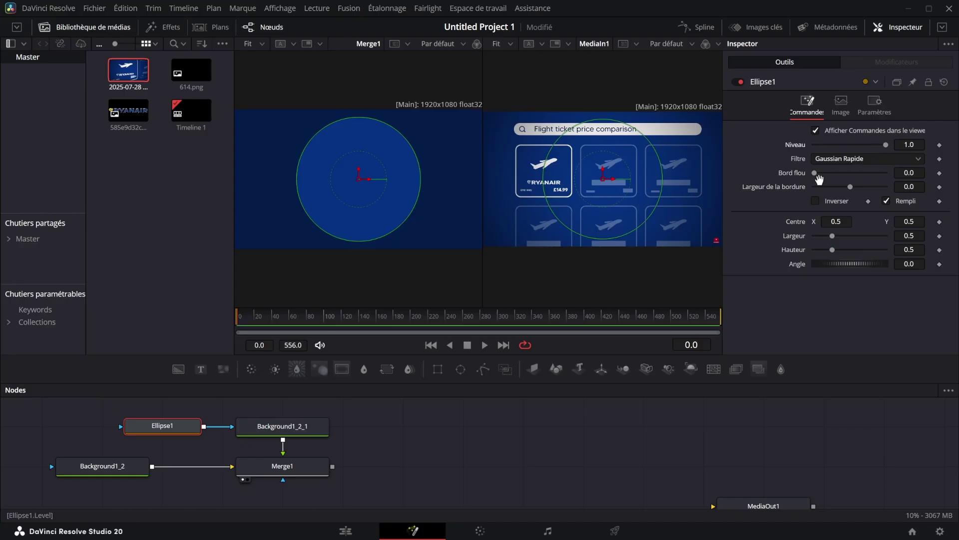
drag(816, 174, 886, 174)
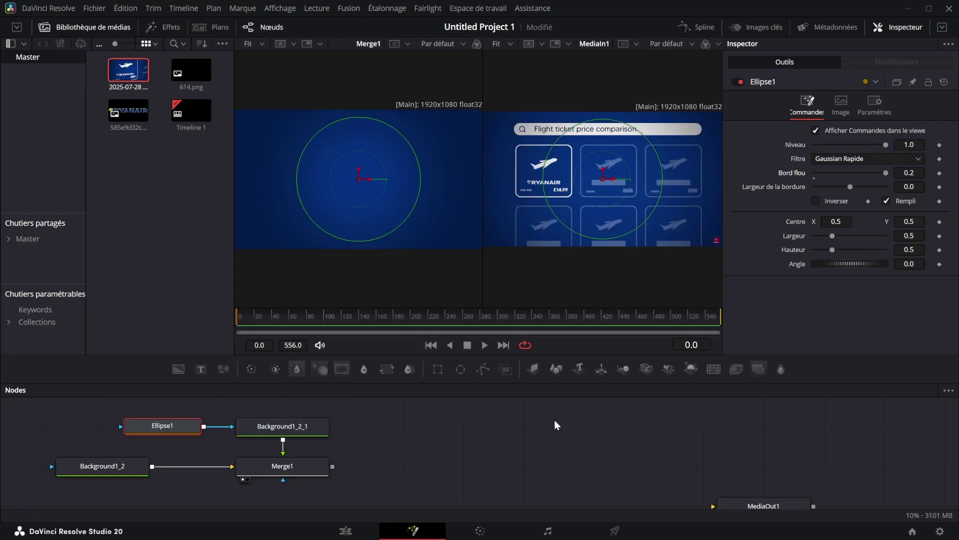
click(647, 463)
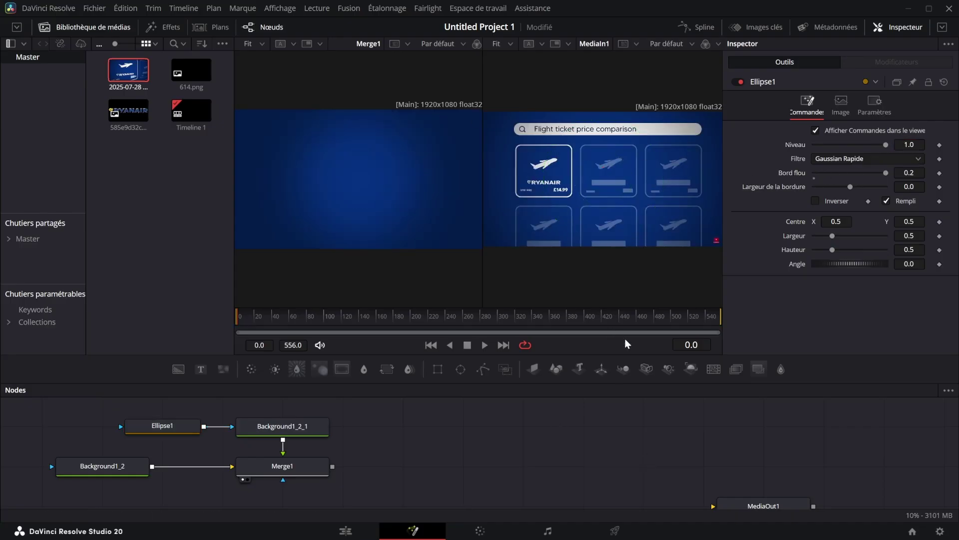
right_click(627, 343)
click(661, 385)
- Add a third Background node with a rectangle mask, merge it over Merge1 and show that merge in the first viewer
scroll(514, 436, down, 2)
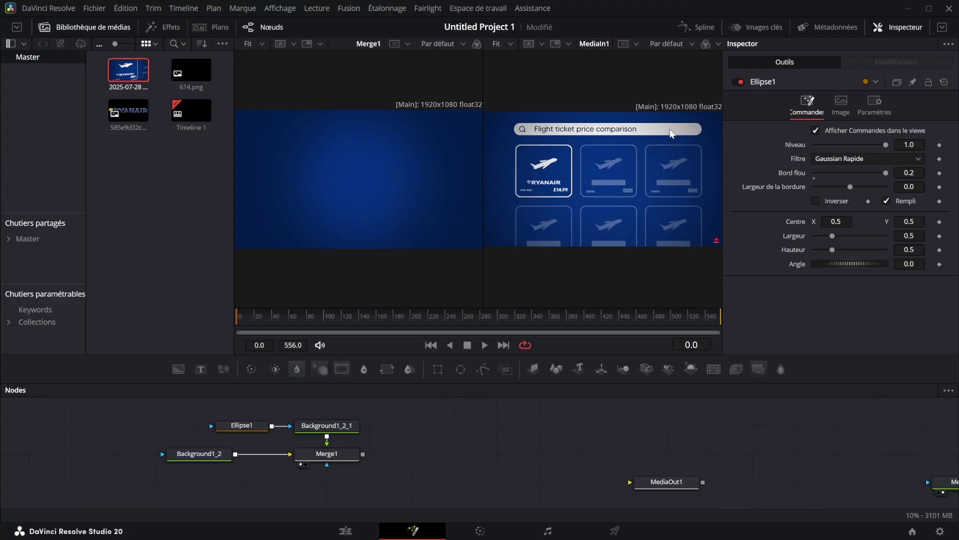
click(180, 369)
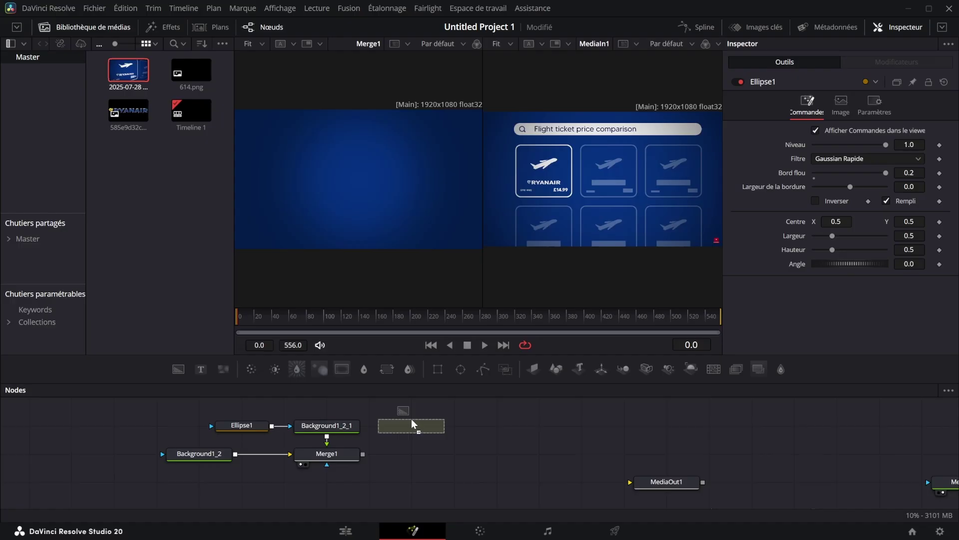
click(438, 369)
scroll(462, 433, down, 2)
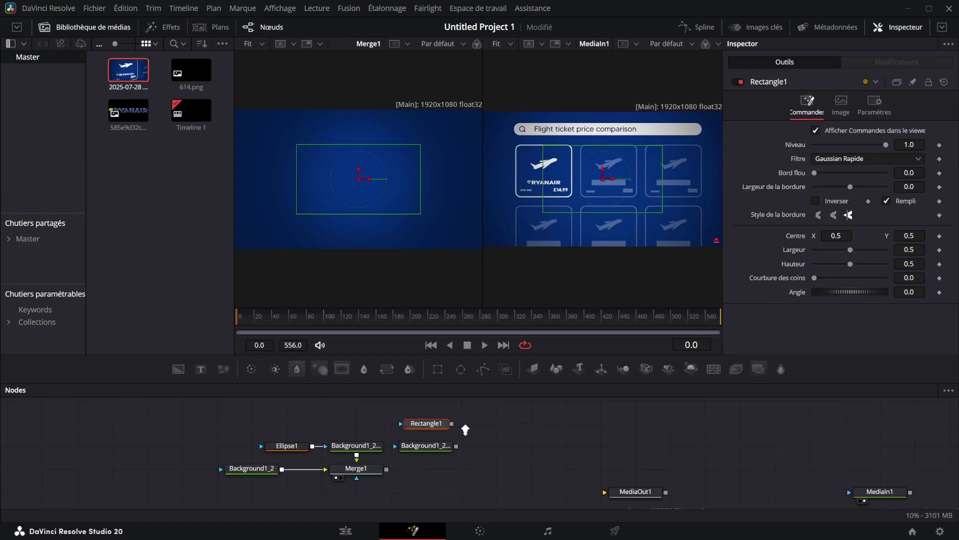
scroll(474, 431, up, 6)
click(512, 444)
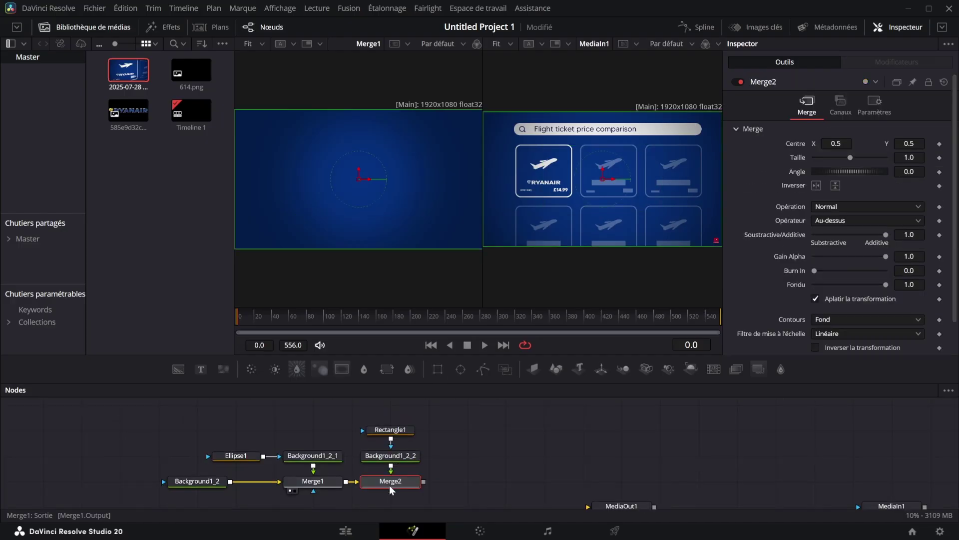
key(1)
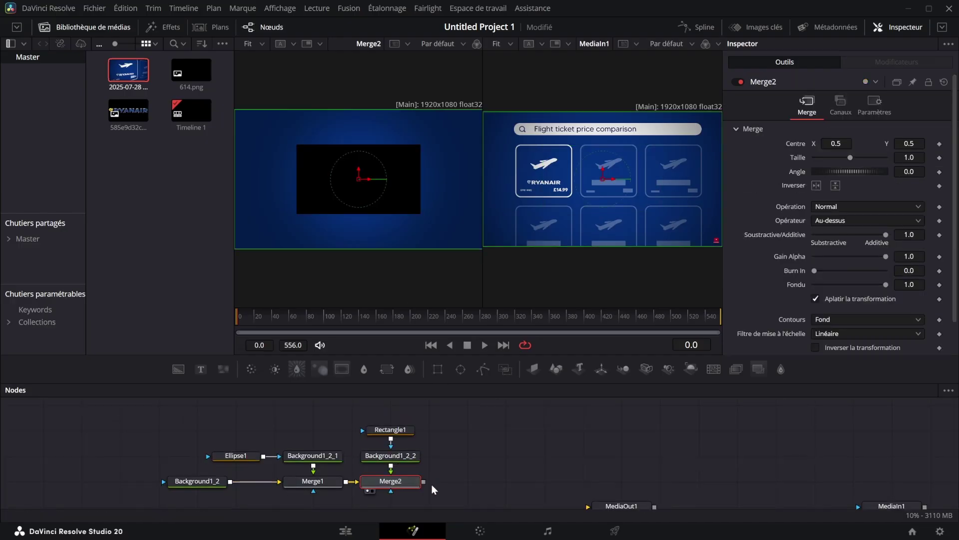
- Make the third background a white search bar with rectangle corner radius 1.0, width 0.913, height 0.118 and centre Y 0.862
click(391, 455)
click(859, 214)
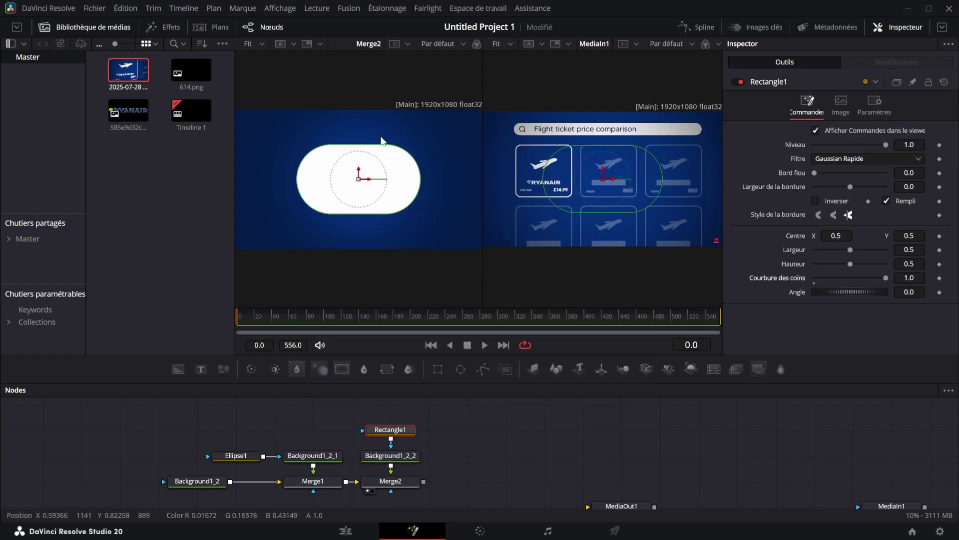
drag(850, 263, 940, 235)
- Raise the search bar's nodes in the graph and merge a Text+ node over the bar with a new Merge node
drag(444, 463, 360, 422)
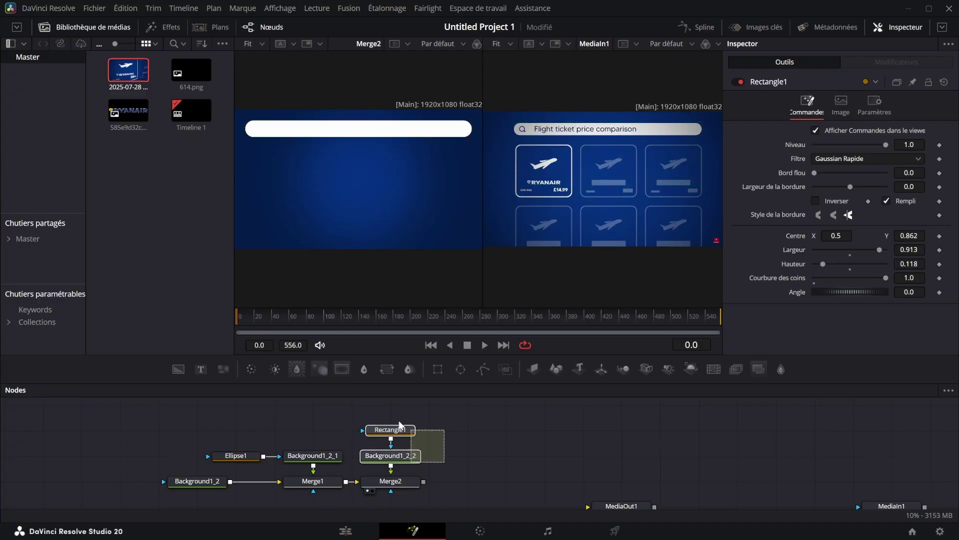
drag(409, 455, 391, 440)
drag(538, 461, 384, 461)
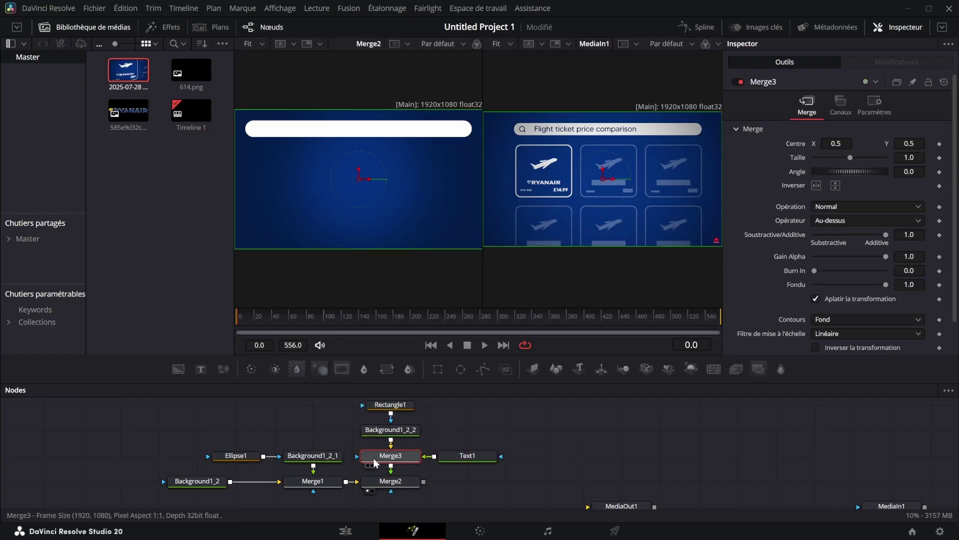
- Set the Text1 node's text to "Flight ticket price comparison"
click(467, 455)
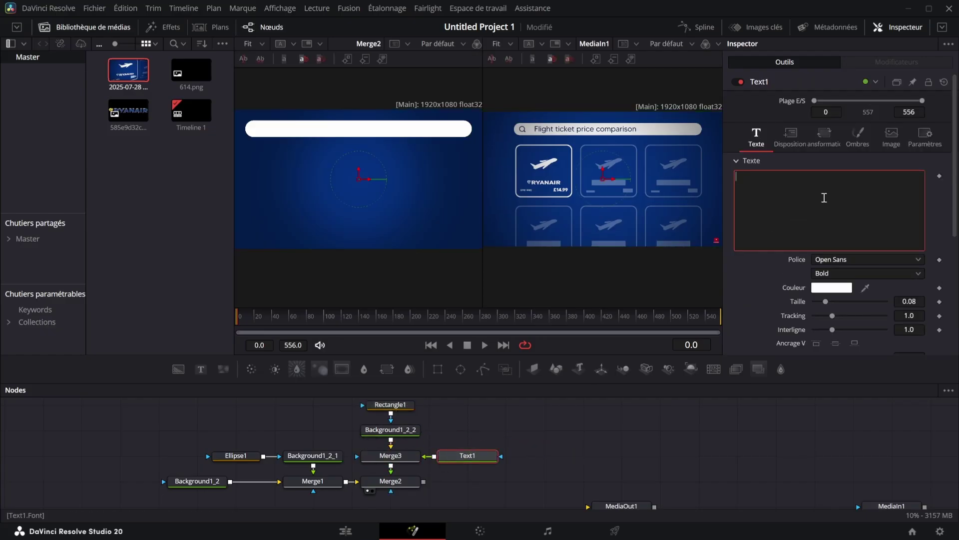
text(Flight ticket )
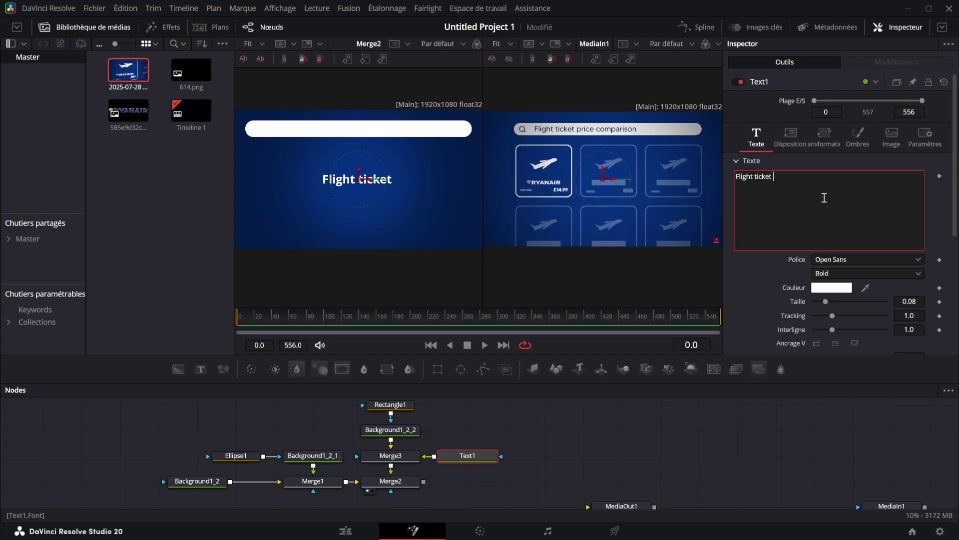
text(price comparison)
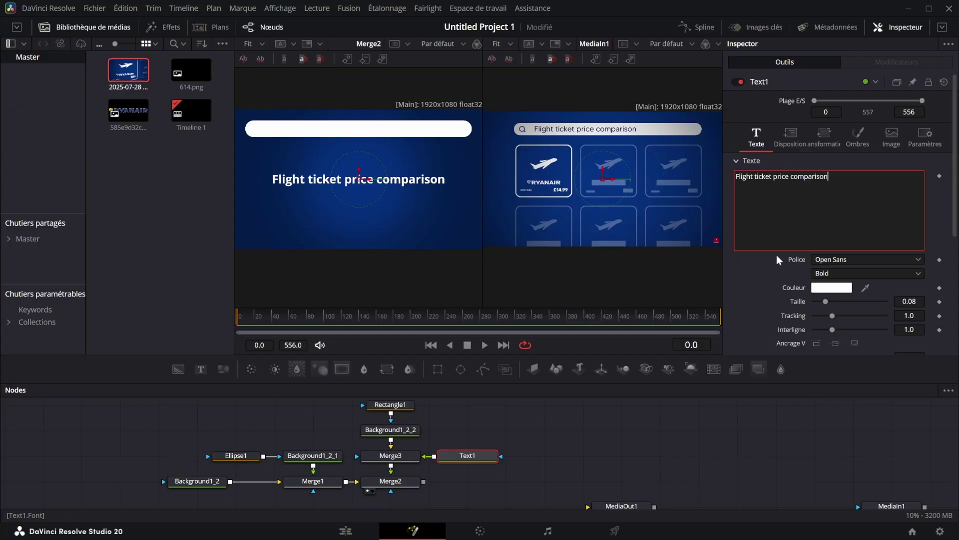
- Colour the text with a dark blue sampled from the reference clip and move it up onto the white bar
click(832, 287)
drag(360, 152, 514, 207)
click(542, 326)
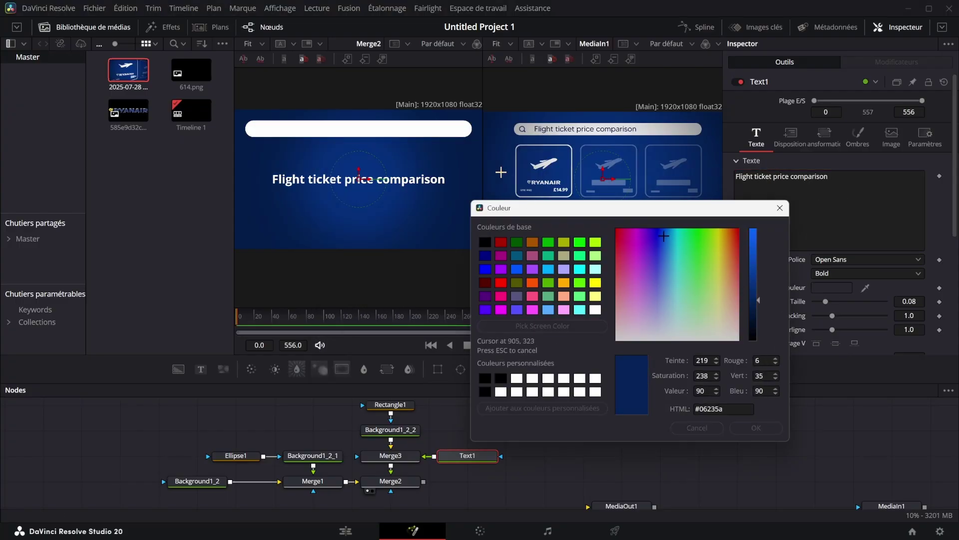
click(497, 158)
click(755, 427)
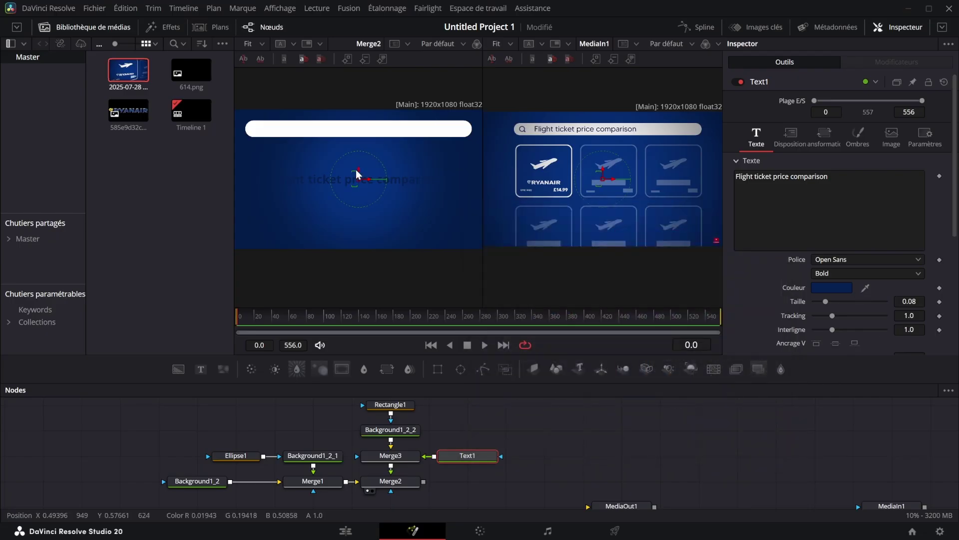
drag(358, 176, 358, 128)
- Set the text to Montserrat Regular at size 0.0674 and nudge it slightly upward inside the white bar
click(835, 259)
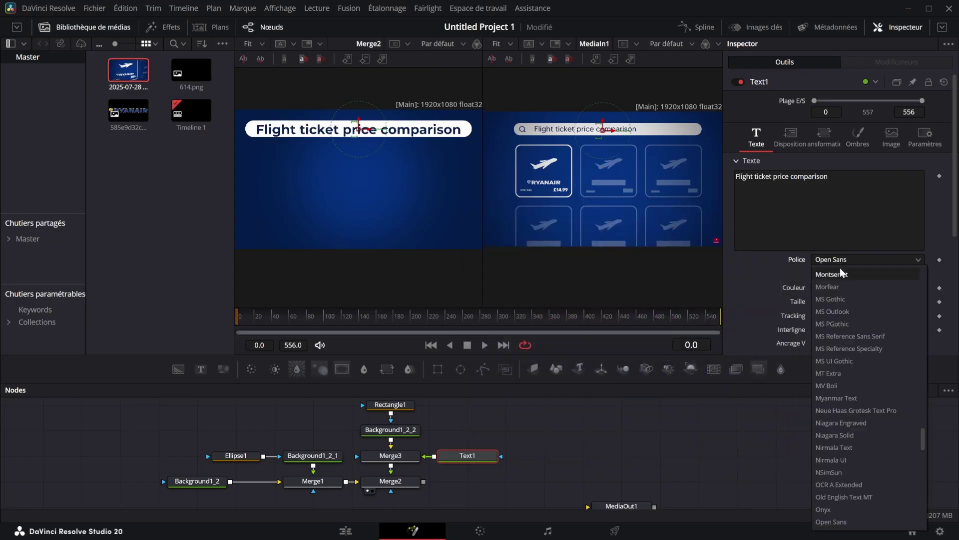
click(841, 267)
click(846, 273)
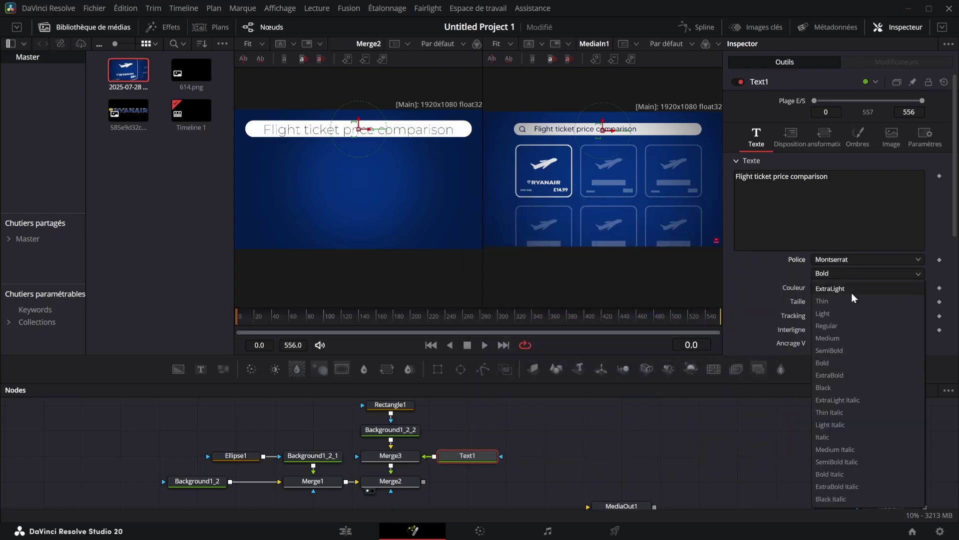
click(853, 325)
drag(908, 302, 914, 302)
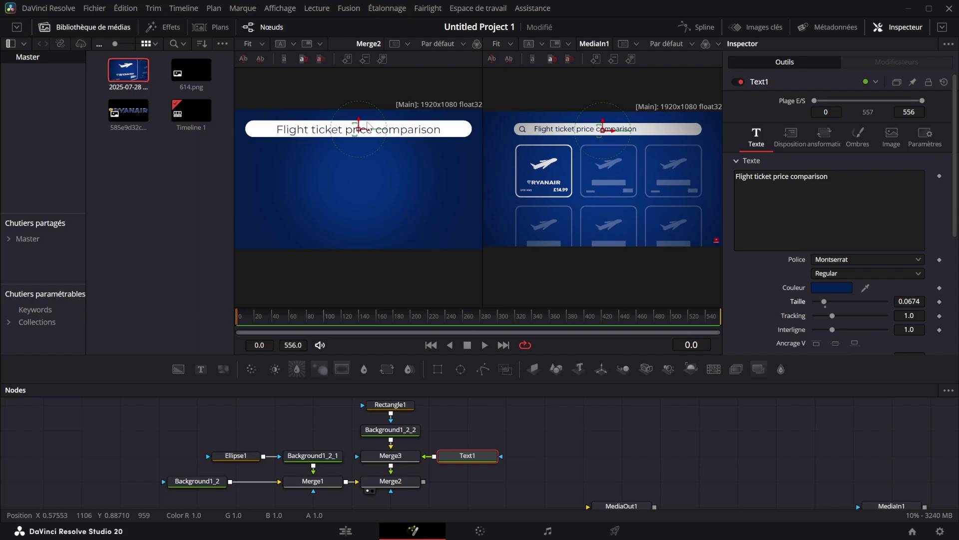
drag(358, 117, 358, 115)
scroll(518, 448, up, 2)
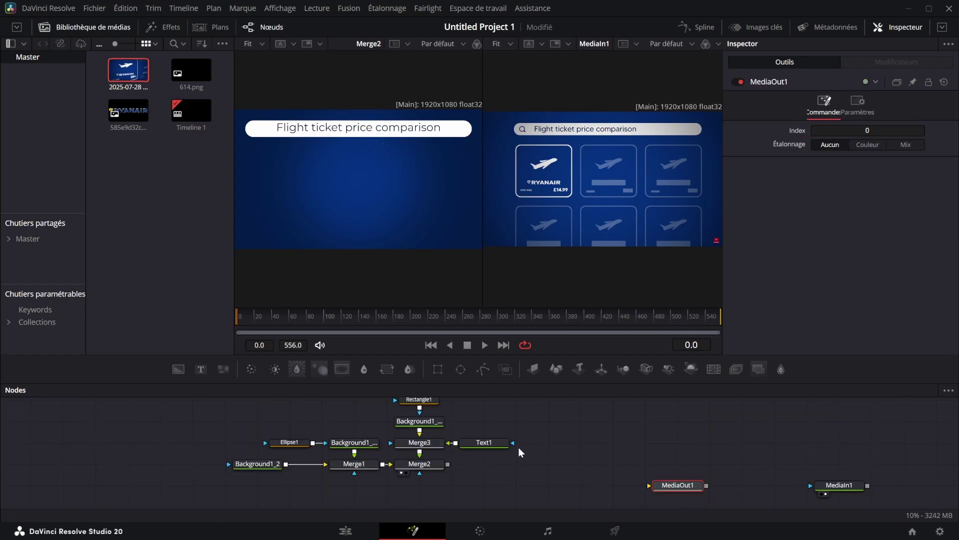
- Spread out the search bar's nodes and merge a new white (#ffffff) Background with a rectangle mask over Merge2
drag(524, 454, 214, 392)
drag(419, 464, 419, 443)
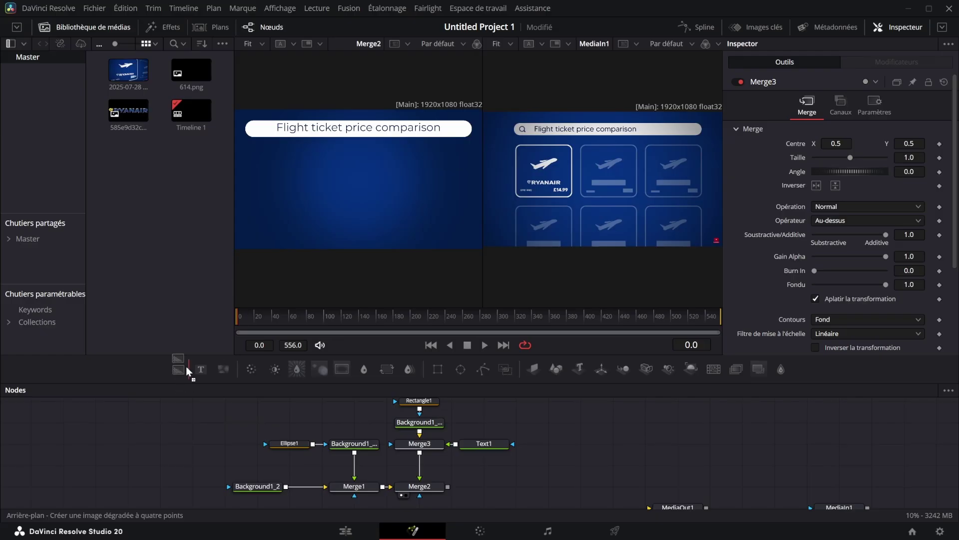
drag(186, 367, 448, 486)
mouse_move(563, 232)
mouse_down()
mouse_move(560, 221)
mouse_move(571, 223)
mouse_up()
scroll(571, 227, up, 3)
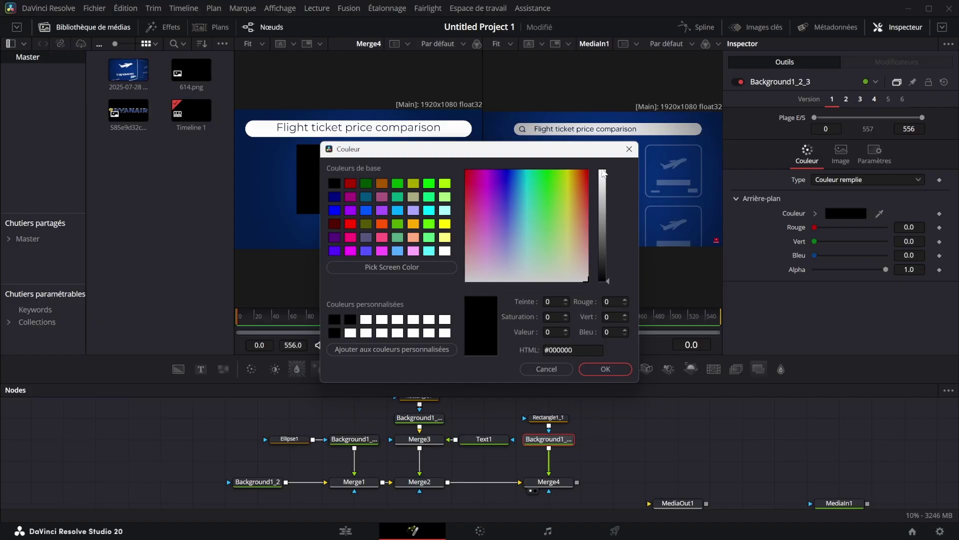
click(603, 172)
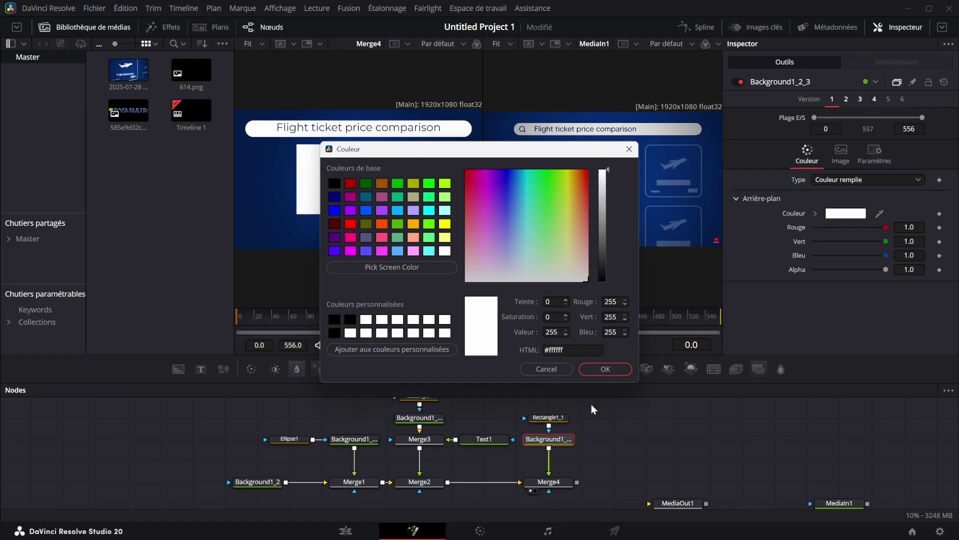
click(605, 369)
- Turn the new rectangle mask into an unfilled outline with corner radius 0.22 and border width 0.0054
click(548, 418)
drag(813, 278, 828, 277)
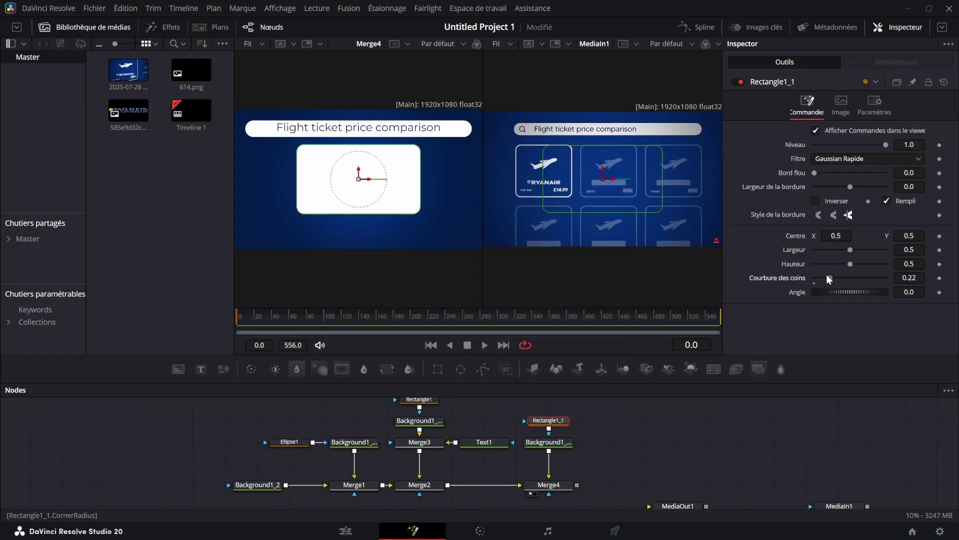
click(887, 201)
drag(909, 187, 913, 186)
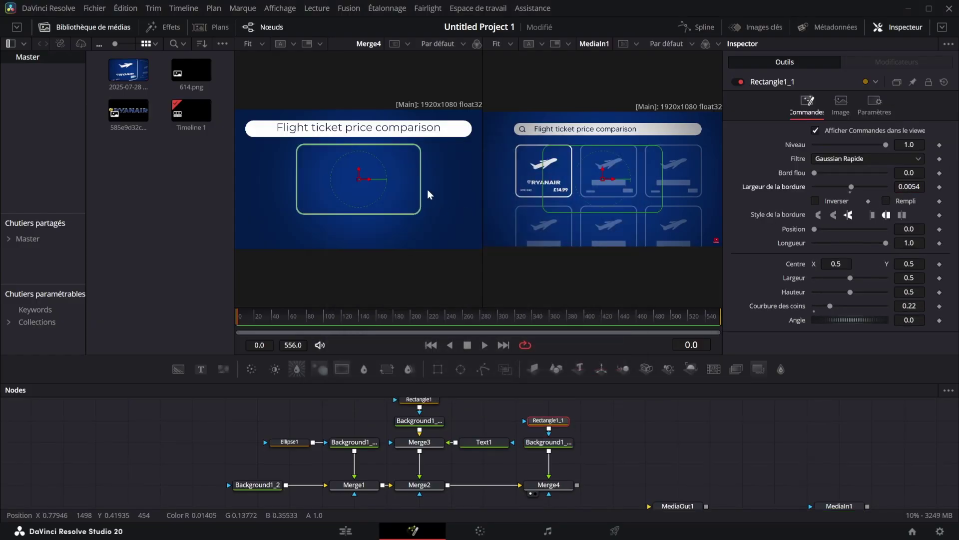
- Shrink the outline to about 0.183 wide and 0.323 high and place it under the search bar's left end
drag(421, 180, 397, 175)
drag(360, 144, 275, 179)
drag(270, 169, 292, 158)
drag(277, 144, 276, 148)
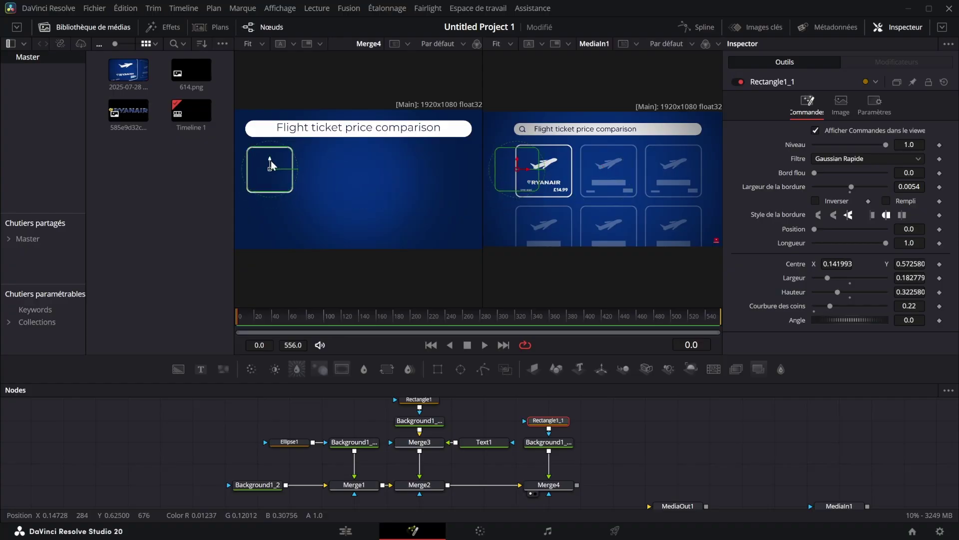
- Move MediaOut1 aside and add the plane image 614.png to the graph as a mask on a new white (#ffffff) Background
drag(677, 506, 743, 484)
drag(191, 70, 716, 465)
click(179, 369)
click(846, 213)
drag(603, 218, 603, 168)
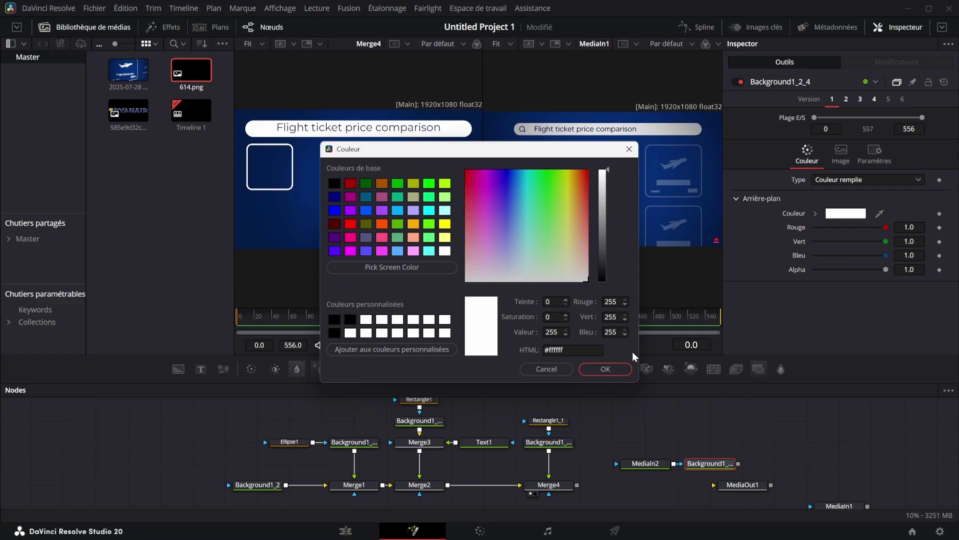
click(600, 369)
- Rearrange the plane's nodes and merge its white Background over the card outline's Background
drag(646, 463, 775, 464)
drag(696, 464, 665, 444)
drag(775, 463, 743, 443)
drag(677, 451, 550, 451)
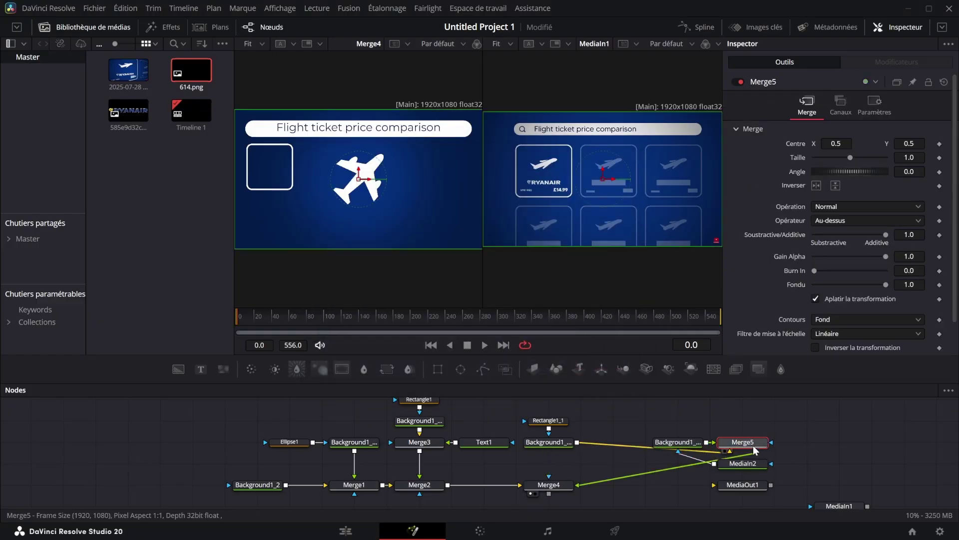
- Scale the plane to 0.349, centre it at 0.142, 0.628 inside the card, and set the outline's border width to 0.0043
drag(850, 158, 835, 158)
drag(837, 144, 658, 144)
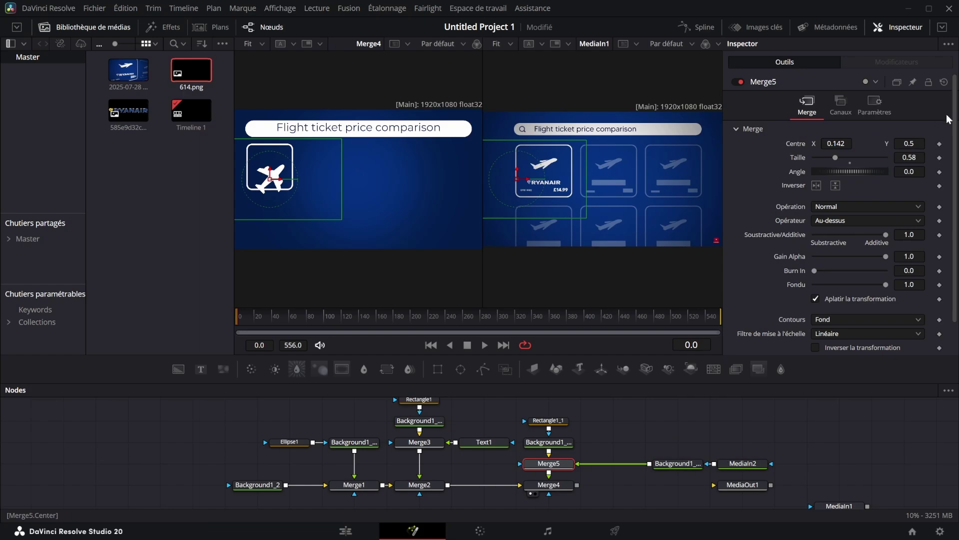
click(549, 420)
drag(915, 187, 909, 187)
click(703, 408)
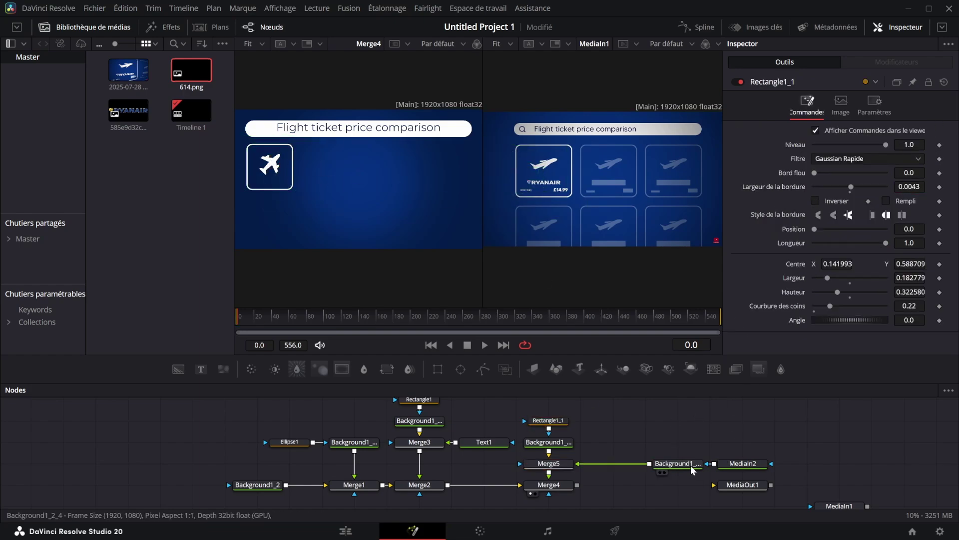
click(549, 463)
- Move MediaOut1 farther away and raise the card's node group to leave room between Merge5 and Merge4
drag(861, 475, 893, 454)
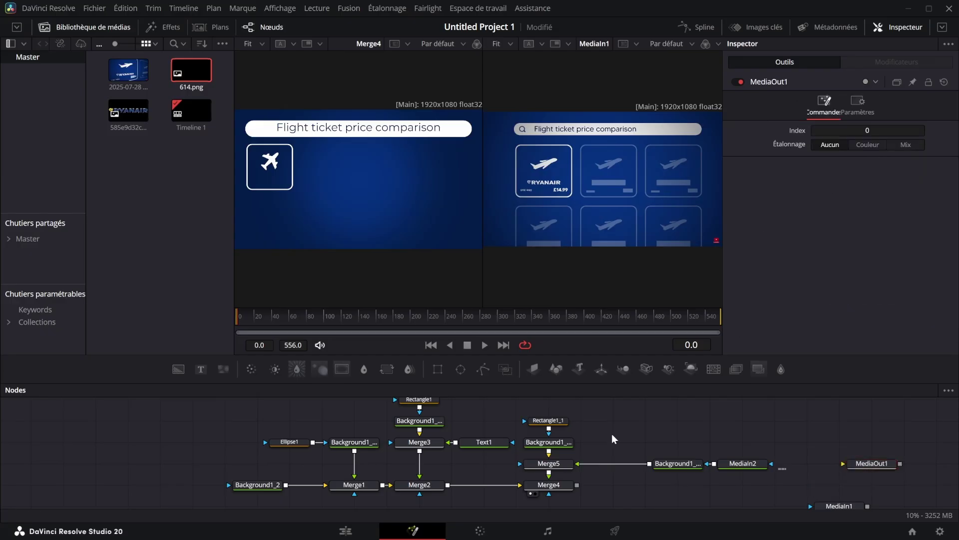
drag(490, 405, 559, 422)
click(749, 483)
drag(548, 463, 549, 442)
click(604, 420)
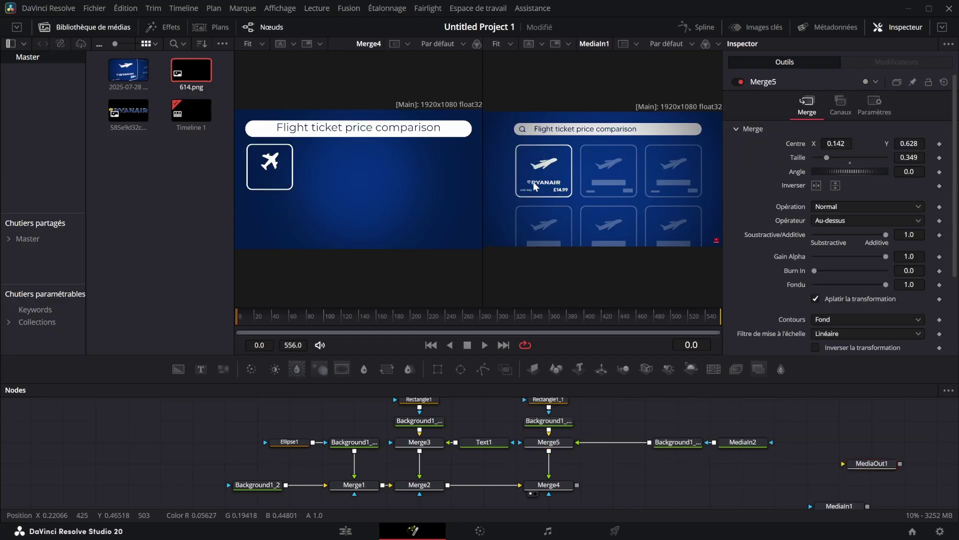
- Add the Ryanair logo image as the mask of a new white Background and merge it after Merge5
drag(122, 102, 686, 474)
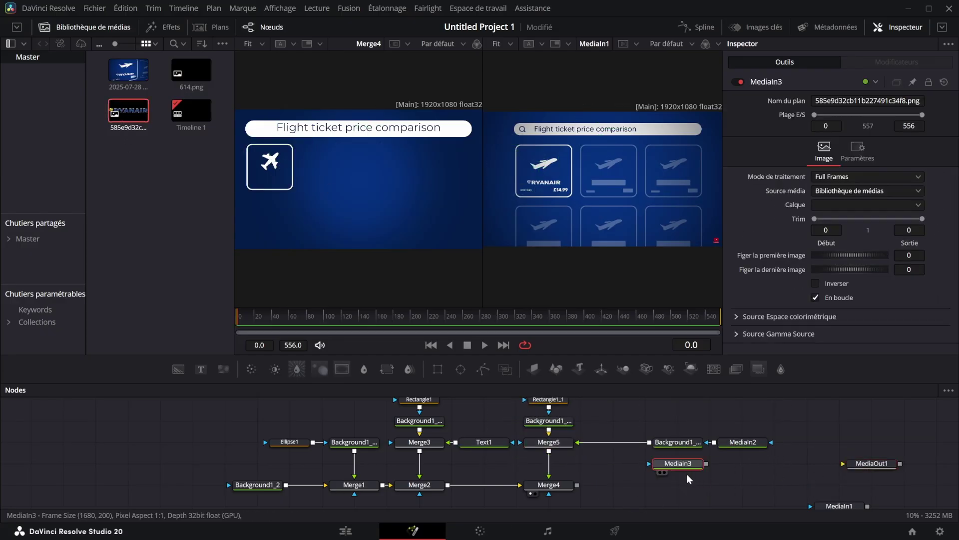
drag(178, 369, 548, 452)
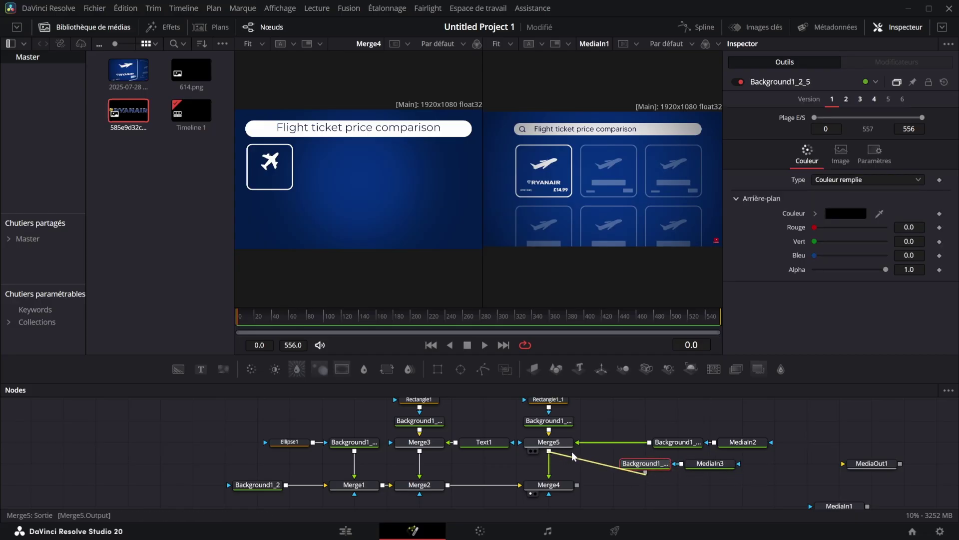
click(643, 463)
click(837, 220)
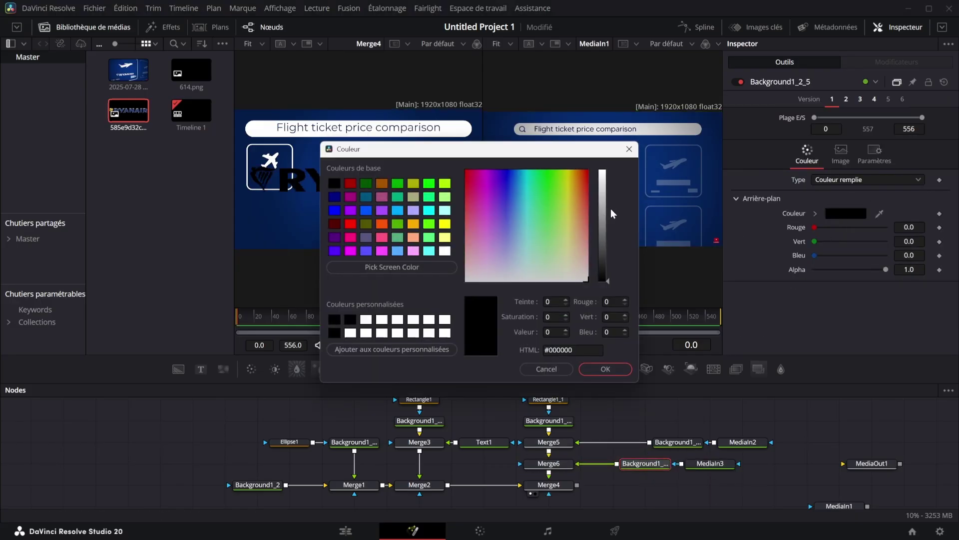
drag(611, 208, 604, 144)
click(605, 368)
- Scale the Ryanair logo to 0.126 and centre it at about 0.138, 0.53, beneath the plane in the card
click(548, 463)
drag(843, 156, 824, 157)
drag(365, 183, 278, 183)
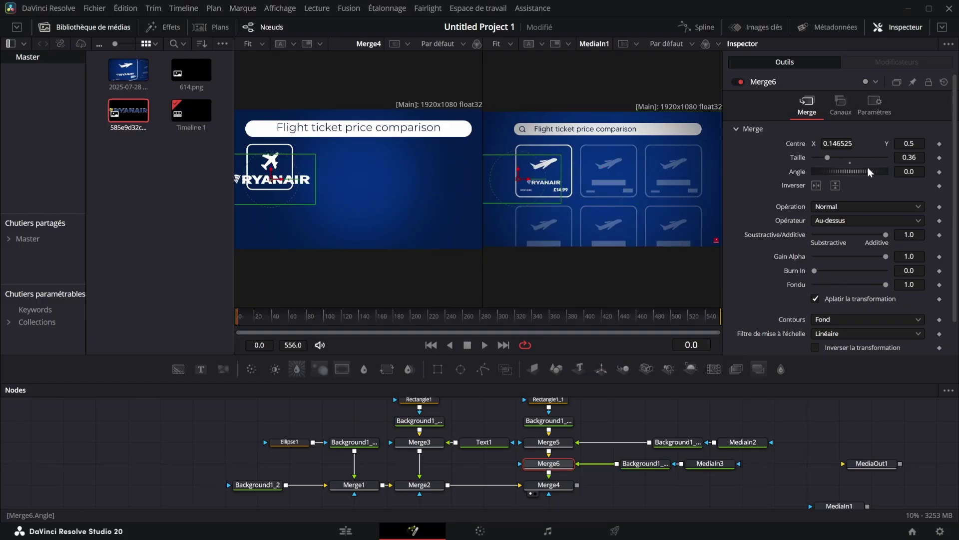
drag(911, 157, 877, 157)
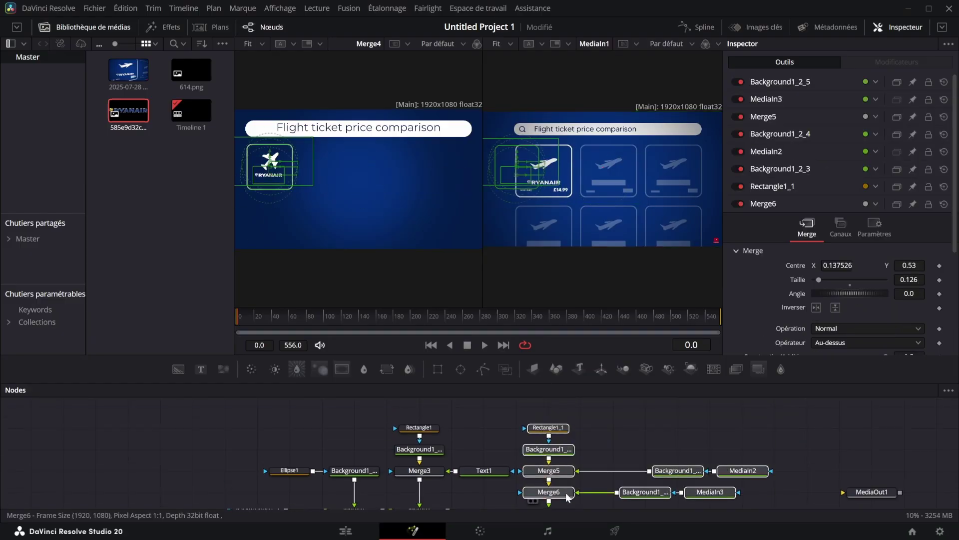
- Raise the card's nodes and merge a Text+ reading "one way" at size 0.0219 into the card's lower-left corner
drag(548, 491, 548, 449)
click(502, 435)
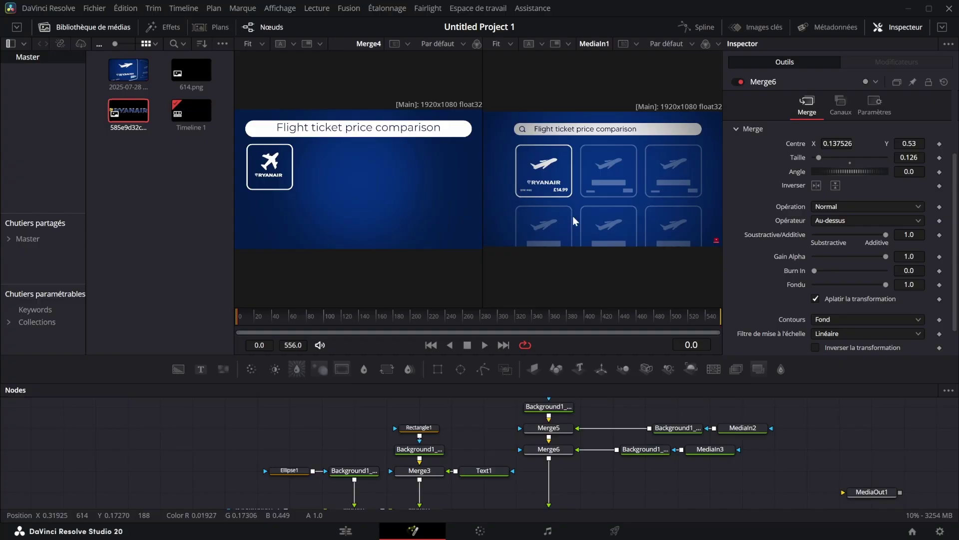
click(201, 369)
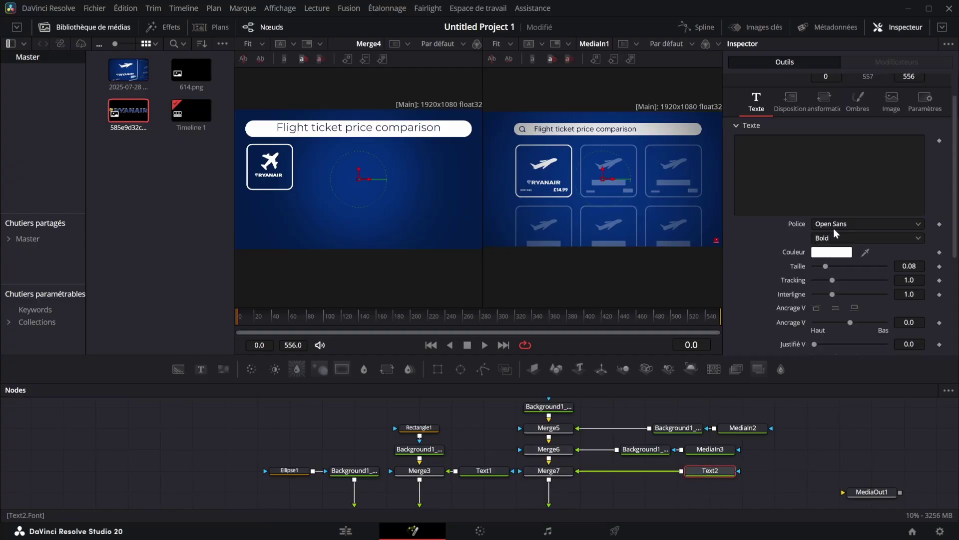
click(838, 176)
text(one way)
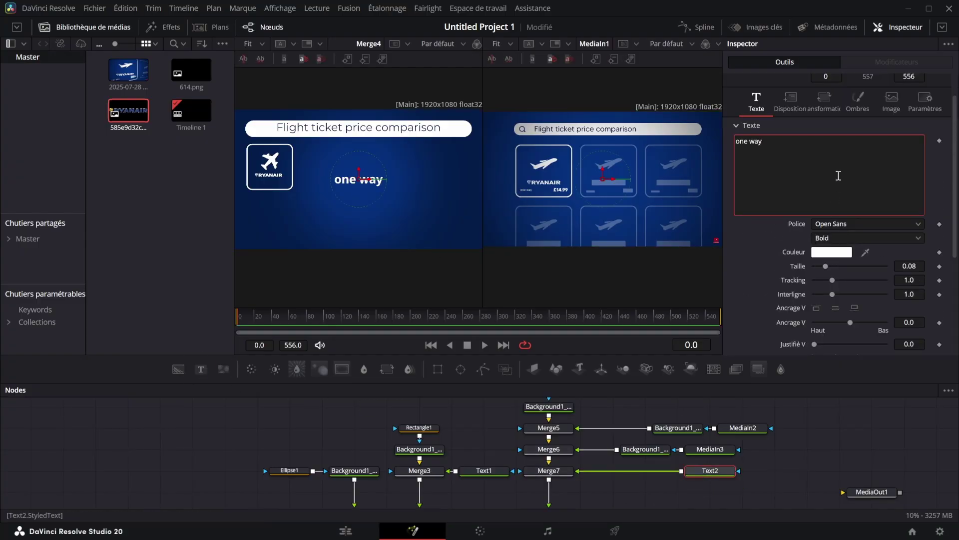
drag(826, 266, 816, 266)
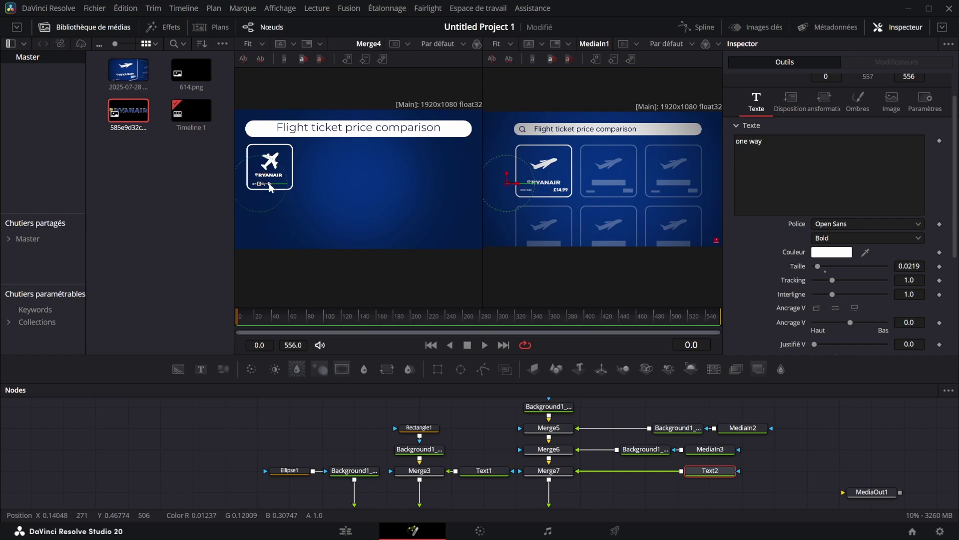
scroll(700, 425, down, 2)
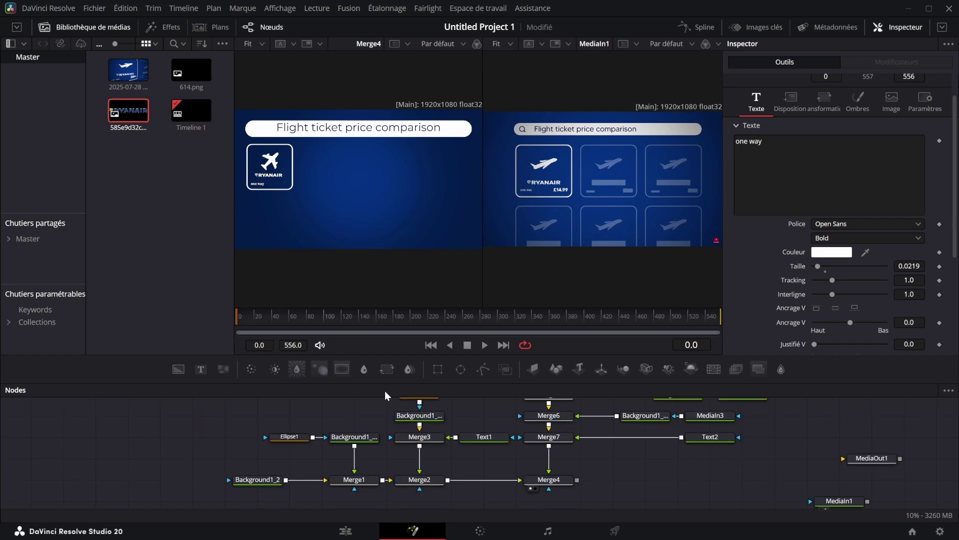
- Merge another Text+ node reading "£14,99" at size 0.0328 and place it in the card's lower-right corner
drag(203, 368, 549, 446)
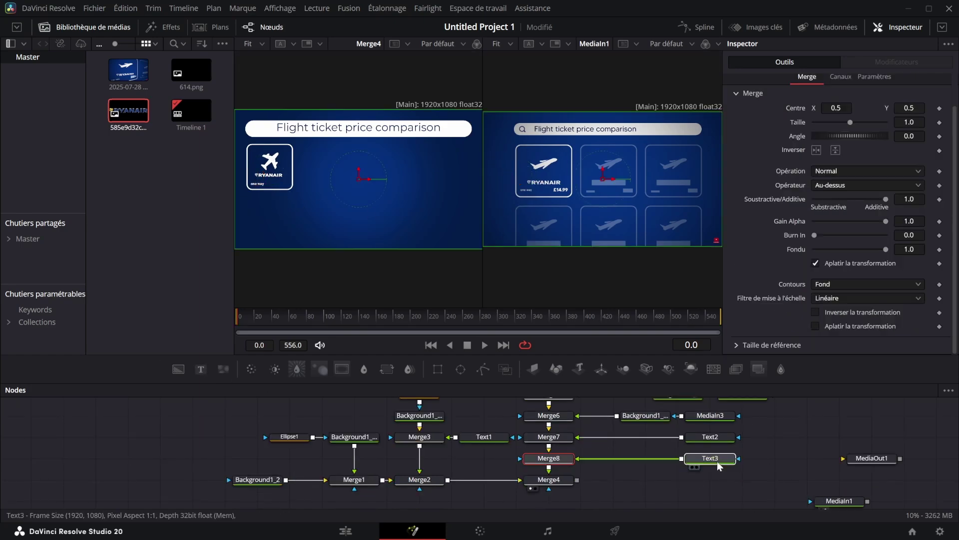
click(718, 460)
click(840, 197)
text(£14,99)
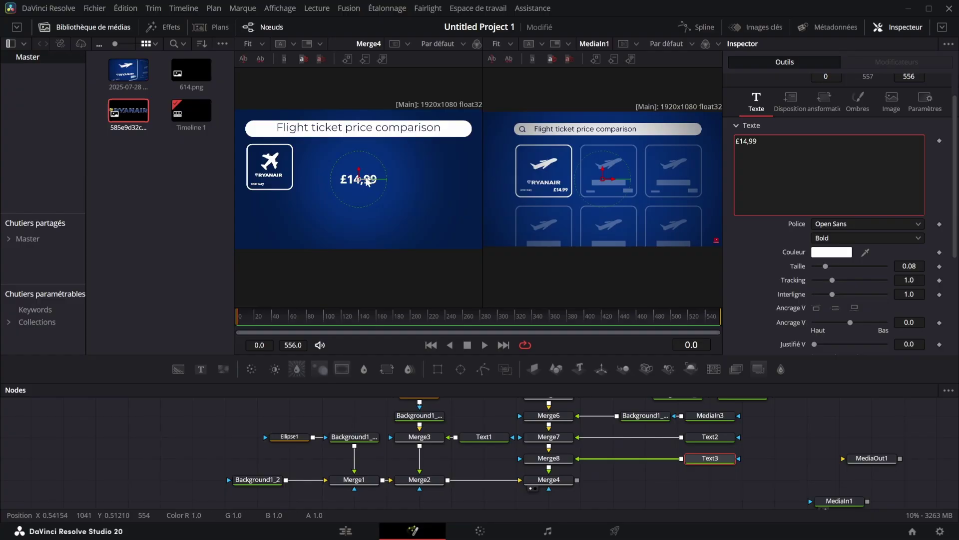
drag(359, 179, 291, 183)
drag(825, 267, 819, 266)
drag(280, 172, 279, 175)
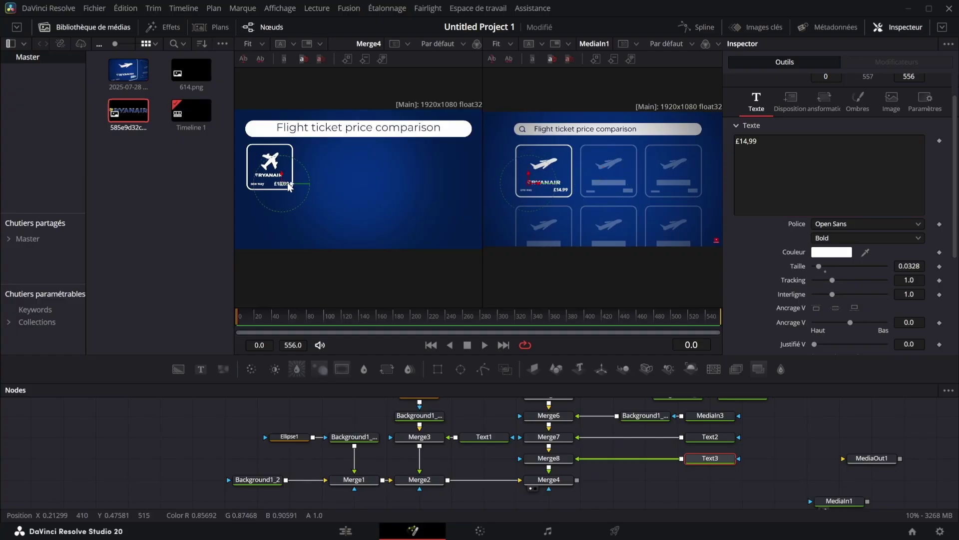
- Nudge the "Flight ticket price comparison" text slightly downward inside the search bar
click(479, 438)
drag(359, 119, 359, 120)
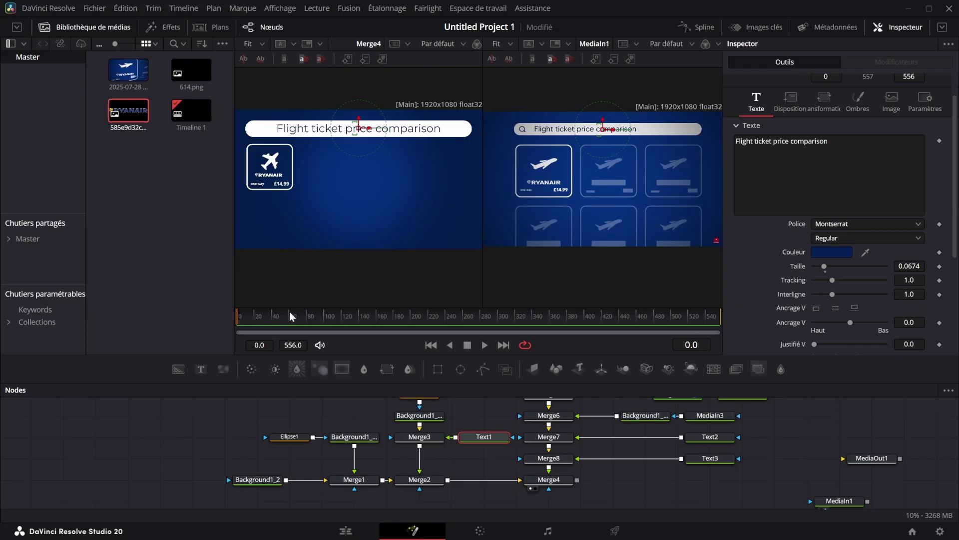
- Go to frame 61 and merge a new rectangle-masked Background over Text3, placing its nodes under the new Merge9
mouse_move(289, 313)
mouse_down()
mouse_move(284, 319)
mouse_move(298, 319)
mouse_move(280, 317)
mouse_up()
key(End)
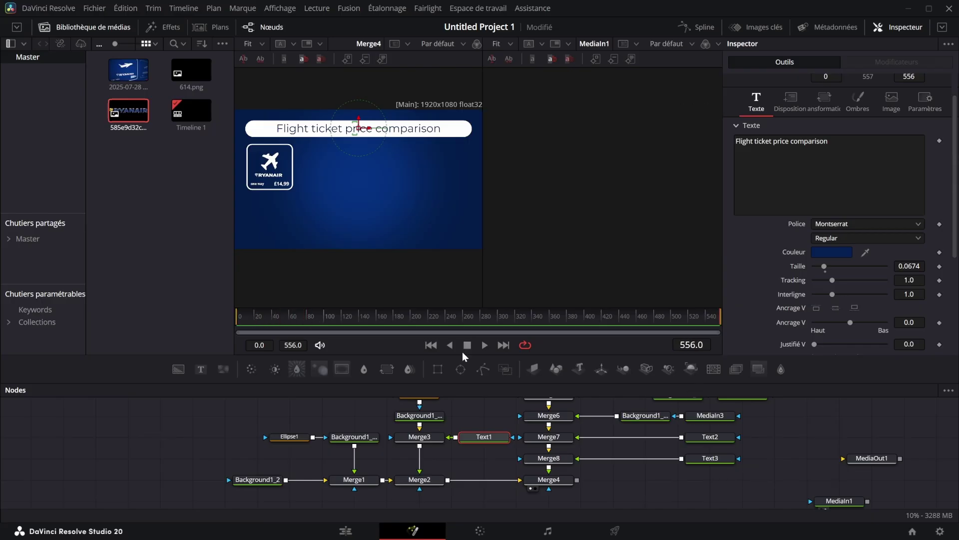
drag(710, 458, 743, 458)
drag(179, 368, 645, 478)
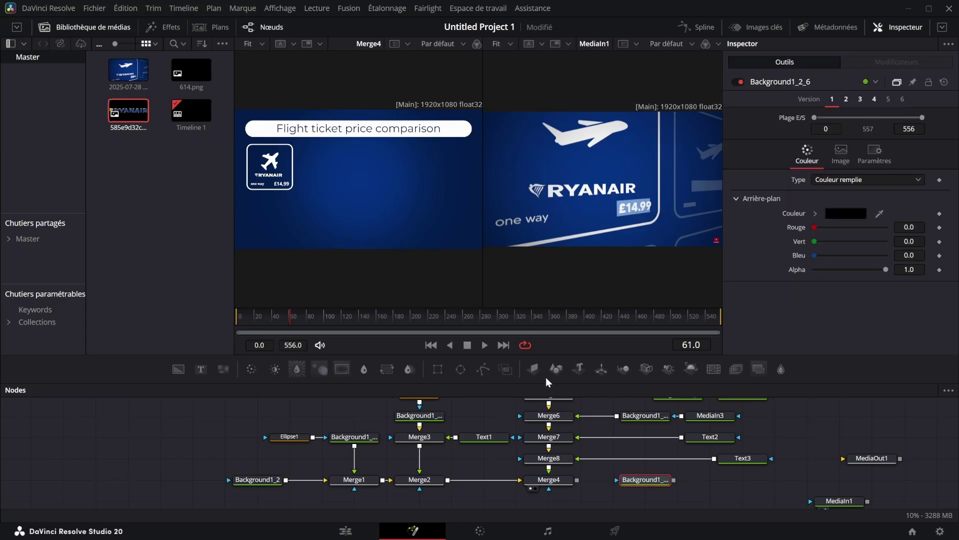
drag(438, 369, 753, 481)
drag(676, 478, 712, 459)
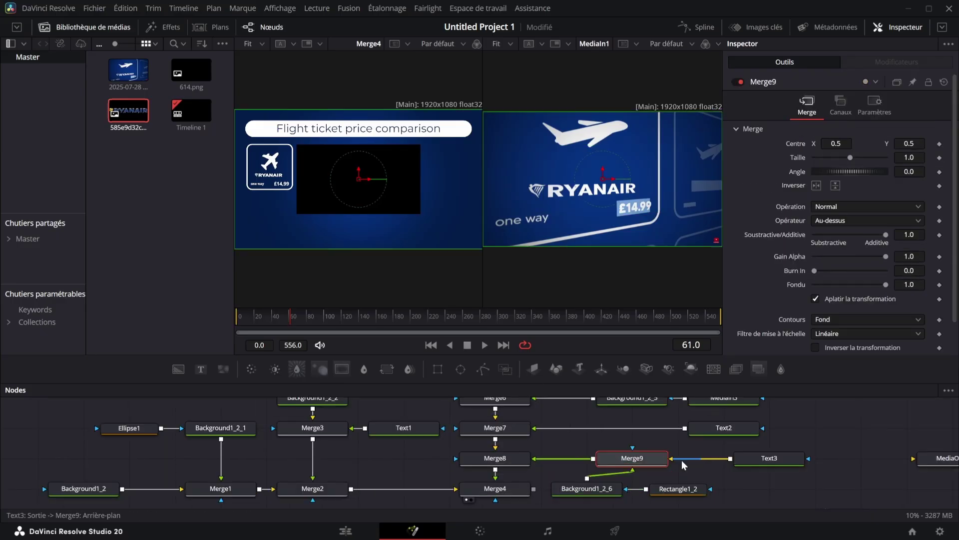
scroll(682, 459, up, 2)
click(613, 455)
click(647, 428)
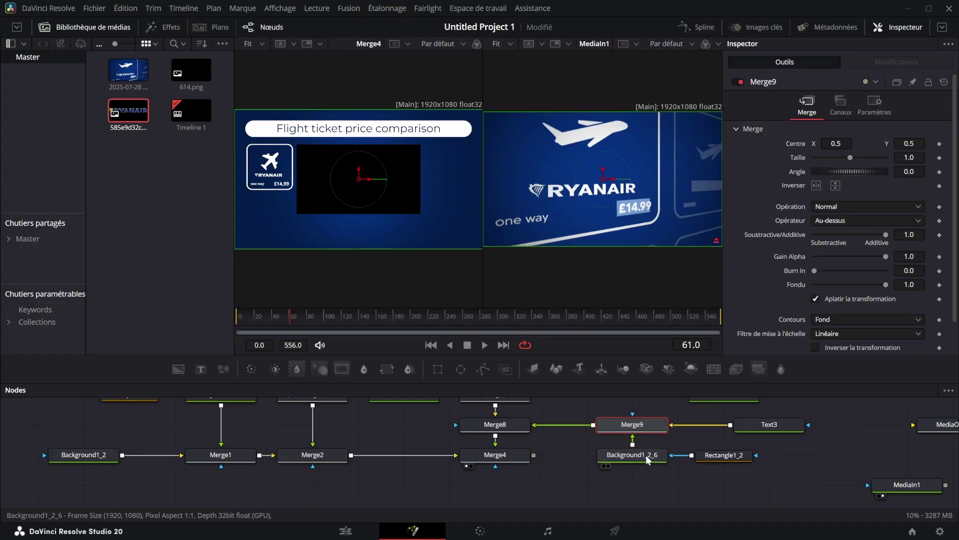
- Colour the new Background light blue (#779dd4), sampled from the price highlight in the reference clip
click(632, 454)
click(846, 214)
click(625, 206)
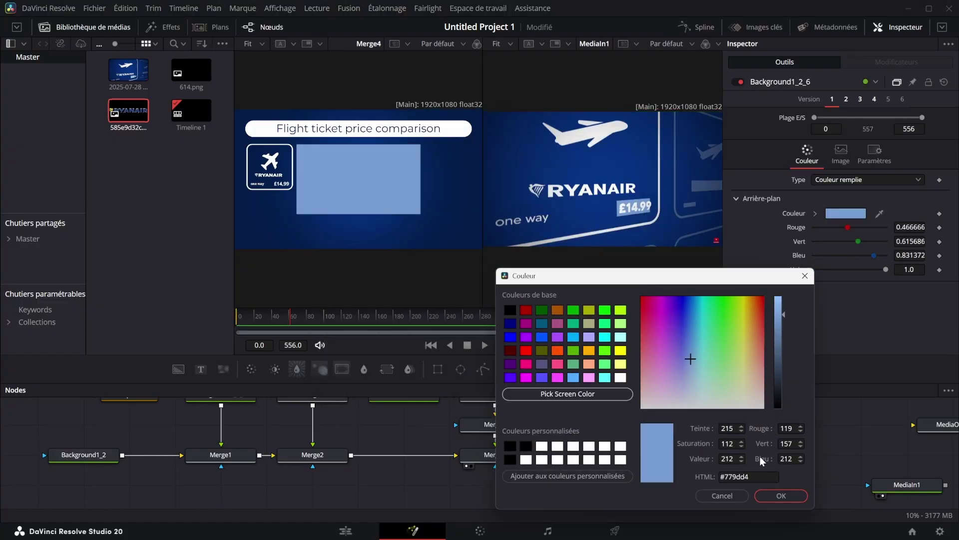
click(781, 495)
- Fit the blue rectangle around the price at width 0.078, height 0.042 and centre X 0.189, with Merge9's operation set to Superposition
drag(369, 176, 316, 183)
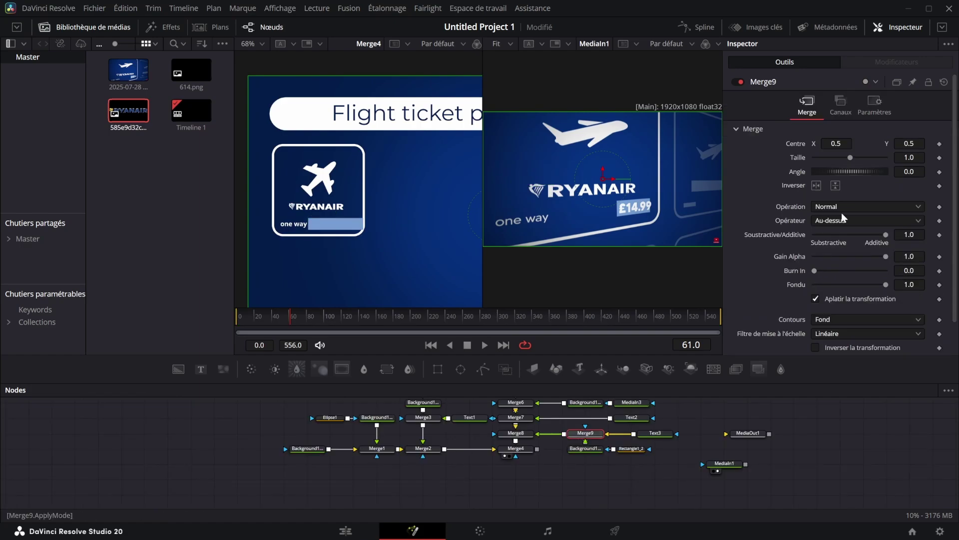
click(842, 207)
click(840, 232)
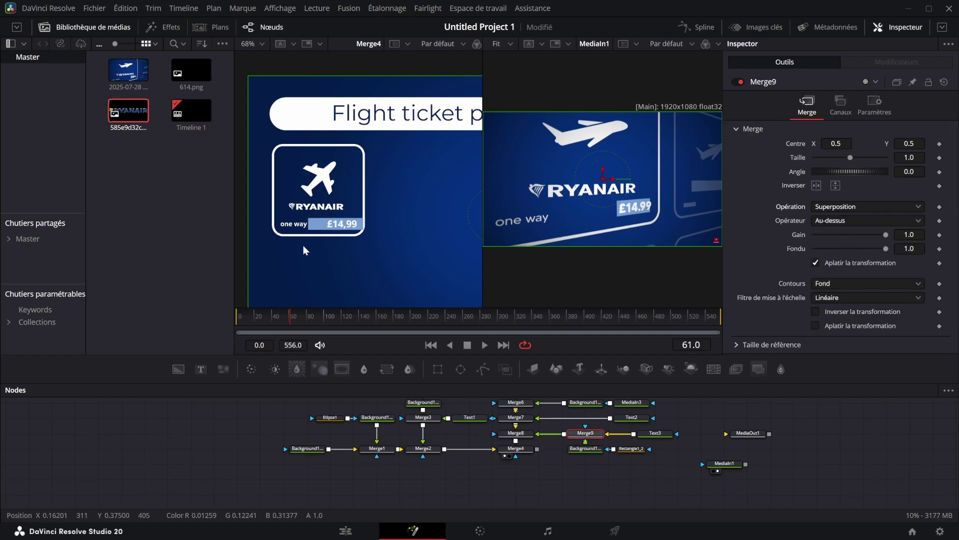
click(630, 448)
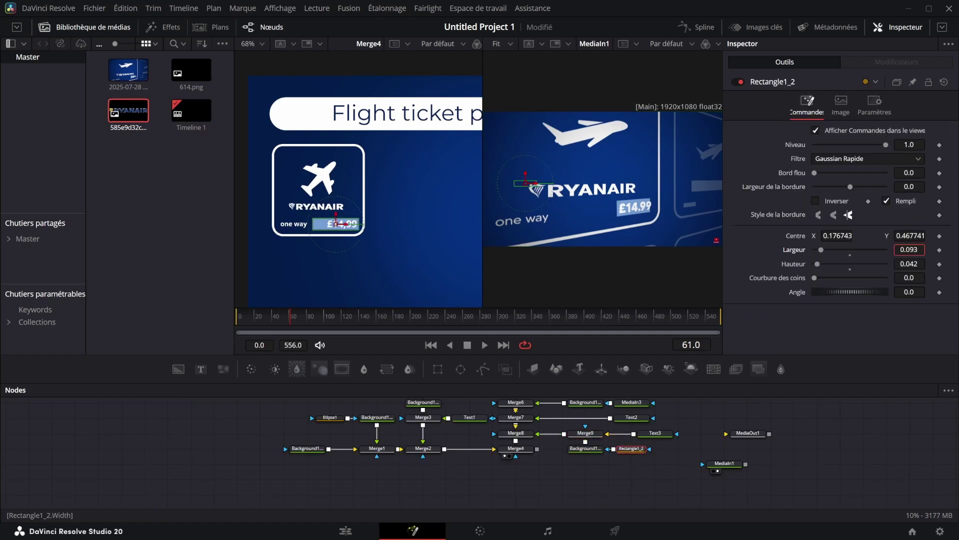
drag(345, 226, 352, 225)
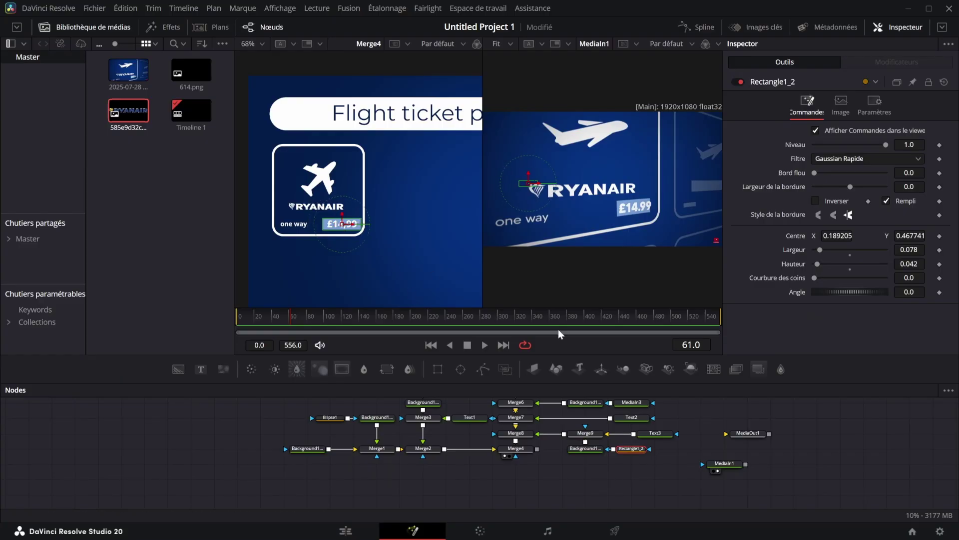
- Narrow the blue price rectangle to width 0.07, then mask Merge9 with a new Rectangle shifted to centre X 0.39
click(697, 415)
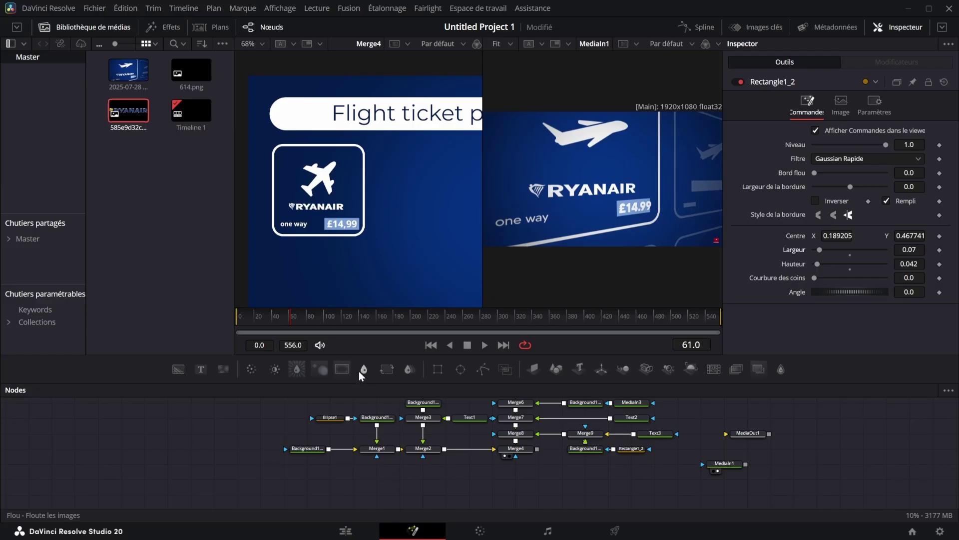
drag(437, 373, 594, 433)
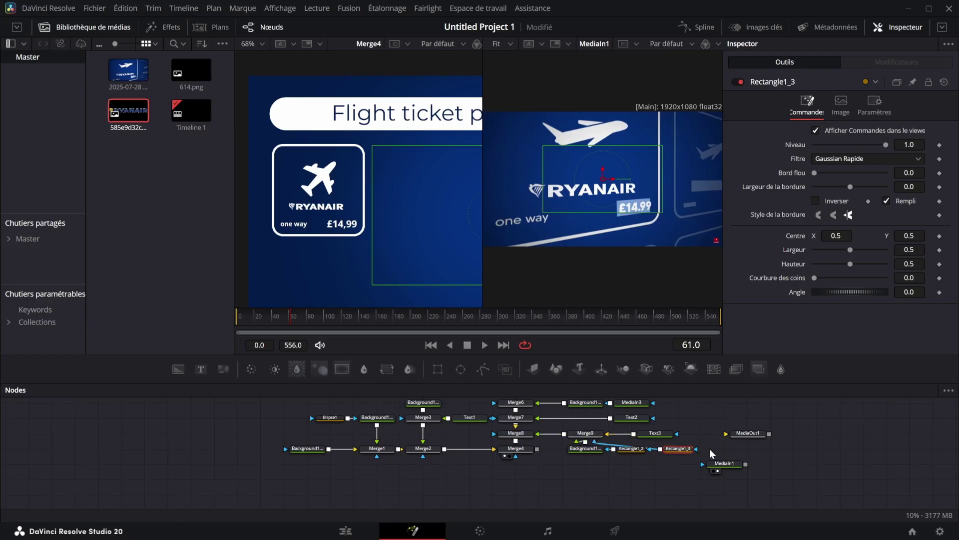
drag(603, 178, 576, 177)
- Keyframe the new mask's centre X from 0.515 at frame 40 to 0.39 at frame 80 to reveal the price highlight
drag(291, 317, 271, 317)
click(940, 236)
click(306, 316)
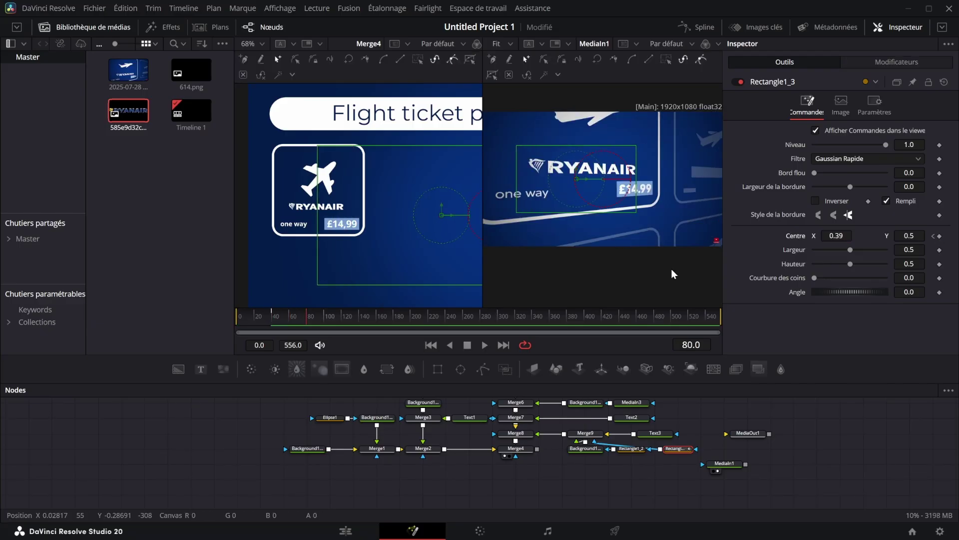
click(939, 237)
click(934, 236)
drag(836, 236, 899, 236)
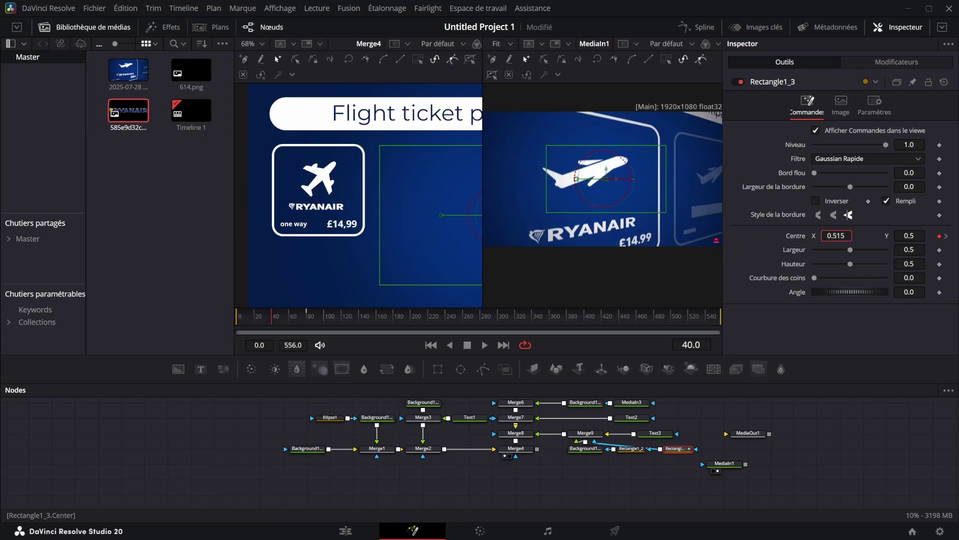
drag(274, 309, 304, 298)
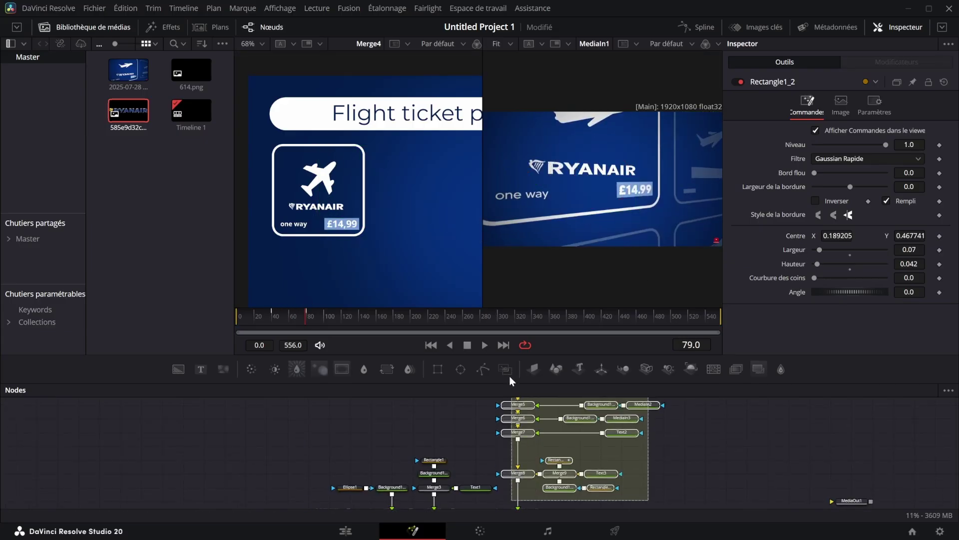
- Duplicate the ticket card's nodes and merge the copy after Merge4 with centre X at 0.735
drag(509, 376, 509, 376)
scroll(679, 433, down, 2)
key(ctrl+c)
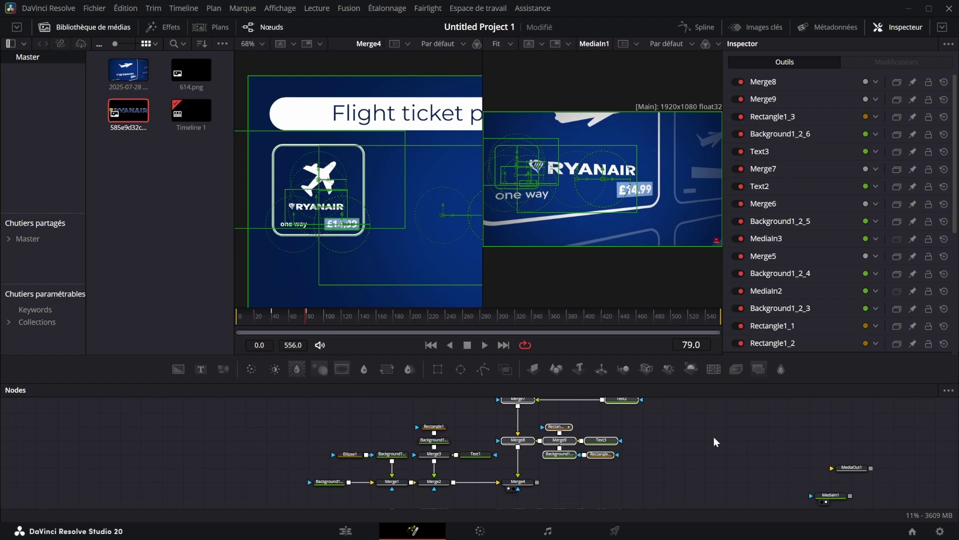
key(ctrl+v)
drag(721, 446, 785, 460)
drag(685, 461, 537, 482)
drag(835, 143, 851, 144)
drag(437, 194, 302, 199)
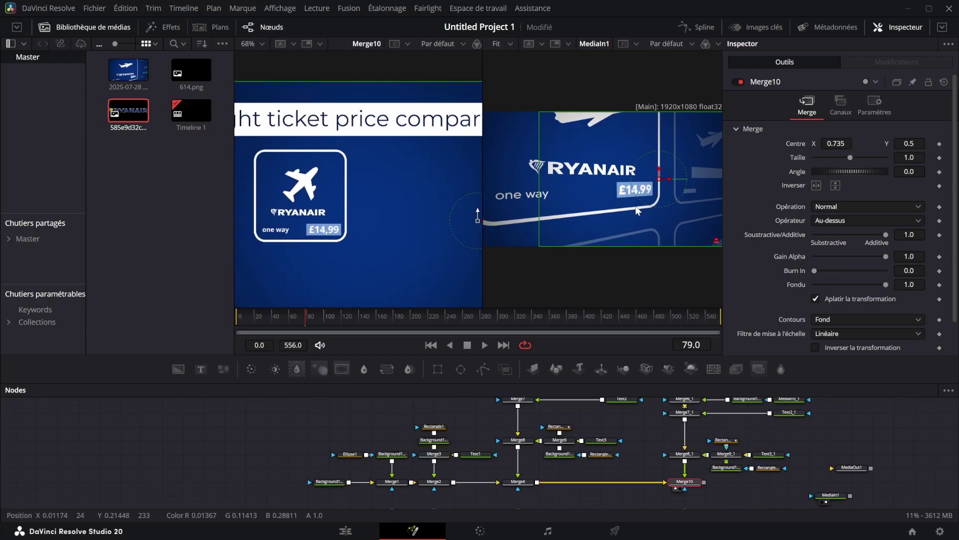
- Go to frame 0 and delete the animated rectangle mask attached to the copied Merge9_1
drag(305, 313, 237, 313)
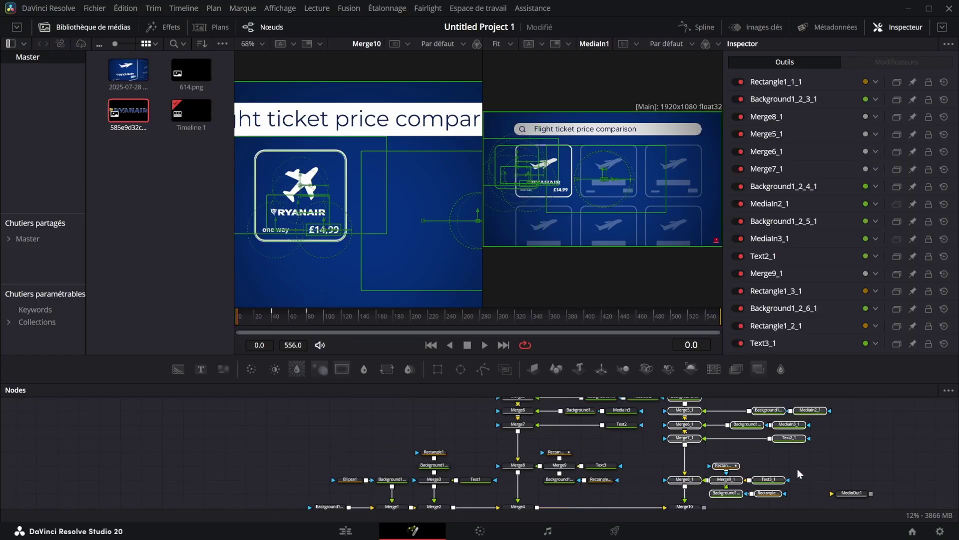
click(797, 469)
scroll(795, 469, down, 4)
click(727, 433)
key(Delete)
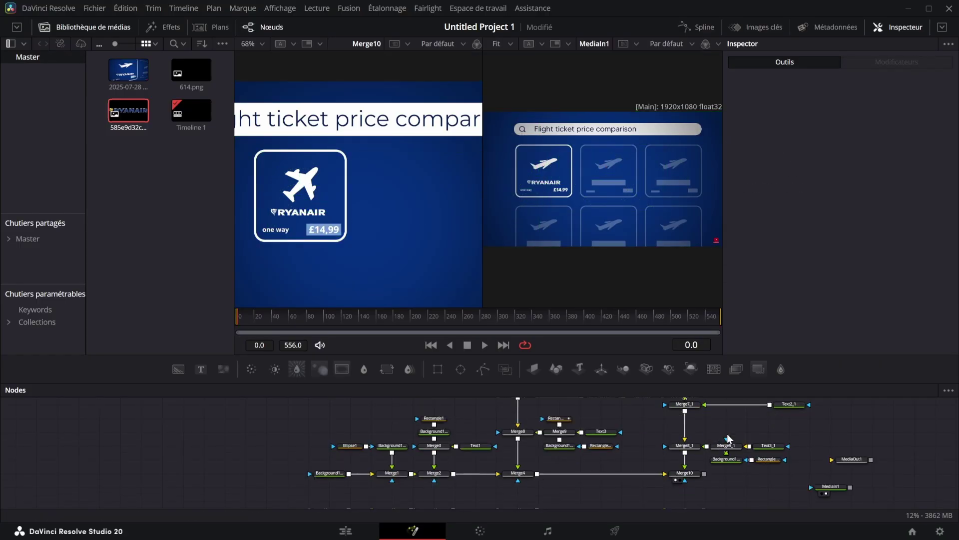
- Set Merge9_1's operation to Normal and colour the copied card's price Background white
click(736, 448)
click(845, 206)
click(842, 224)
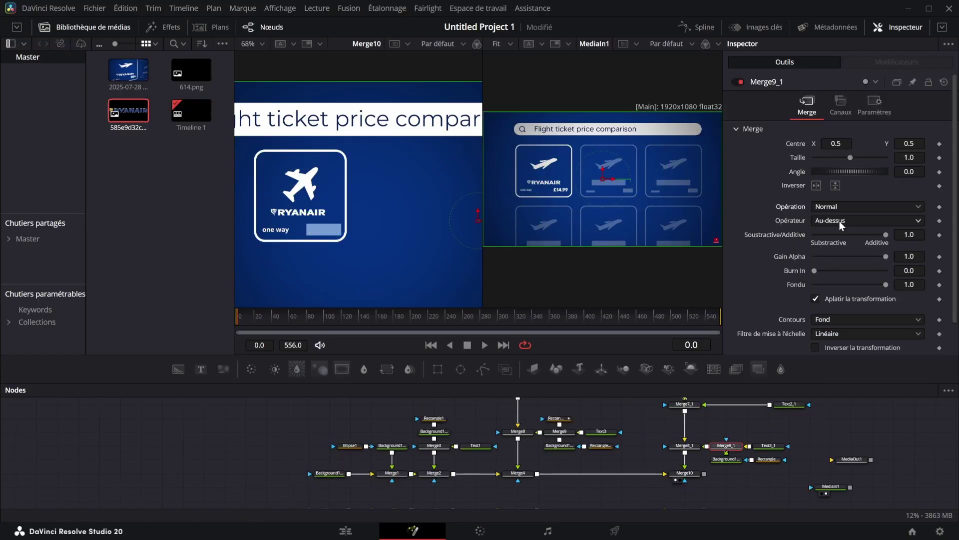
click(726, 459)
click(846, 213)
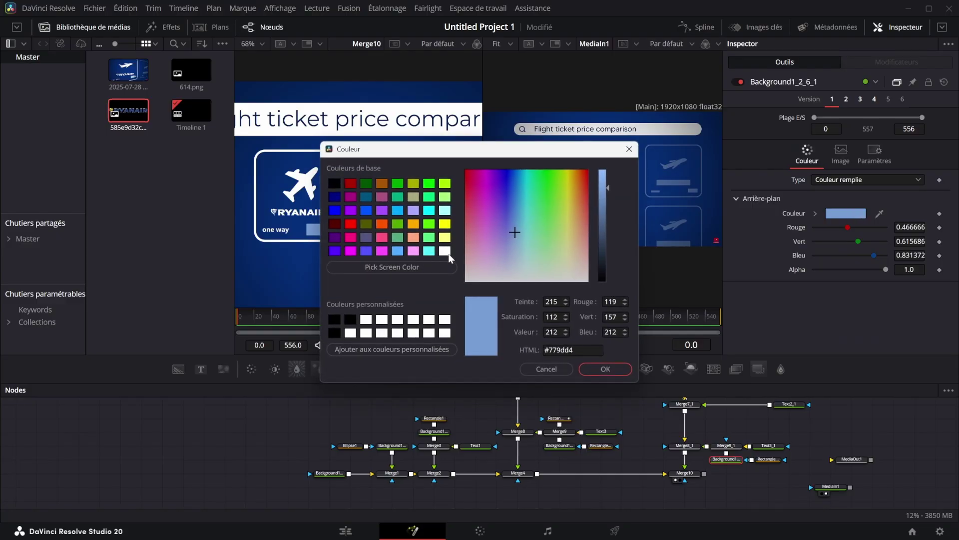
click(601, 368)
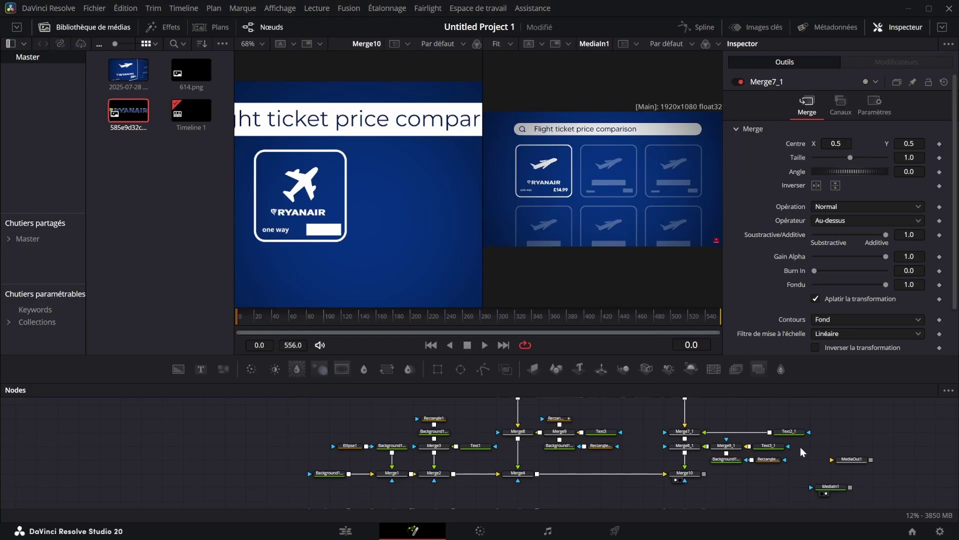
- Duplicate the white Background with its rectangle mask and merge it between Merge8_1 and Merge10
drag(801, 453, 729, 462)
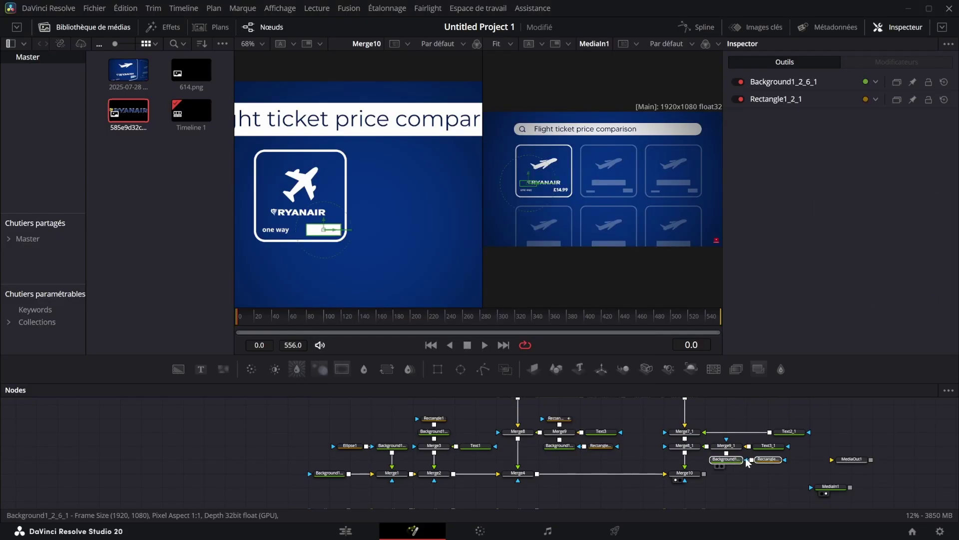
scroll(782, 454, up, 2)
key(ctrl+v)
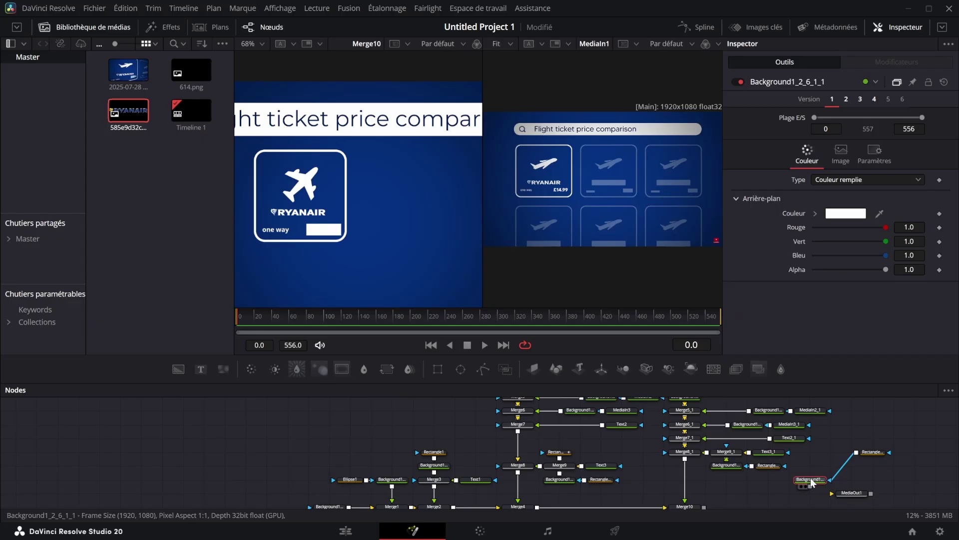
drag(811, 486, 685, 459)
drag(852, 479, 690, 468)
drag(873, 452, 873, 479)
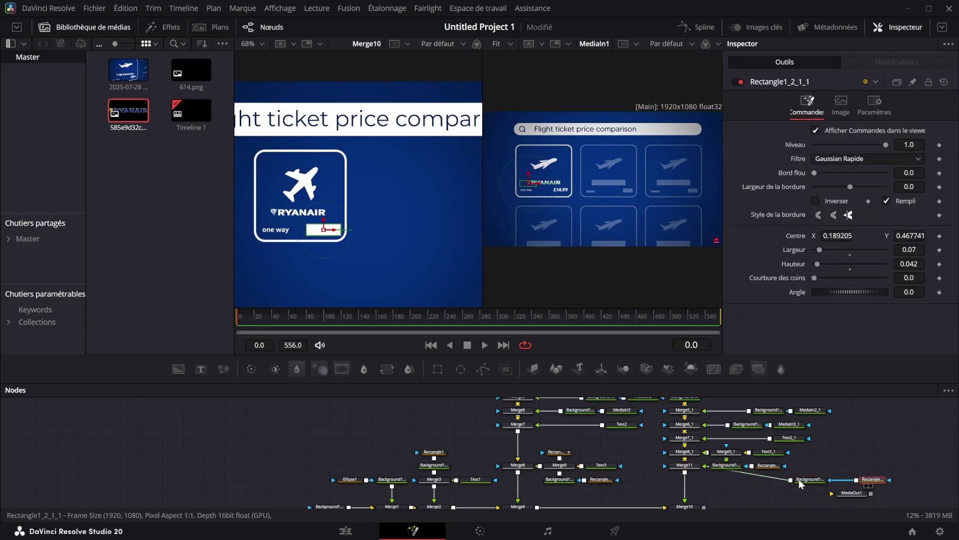
drag(686, 465, 686, 479)
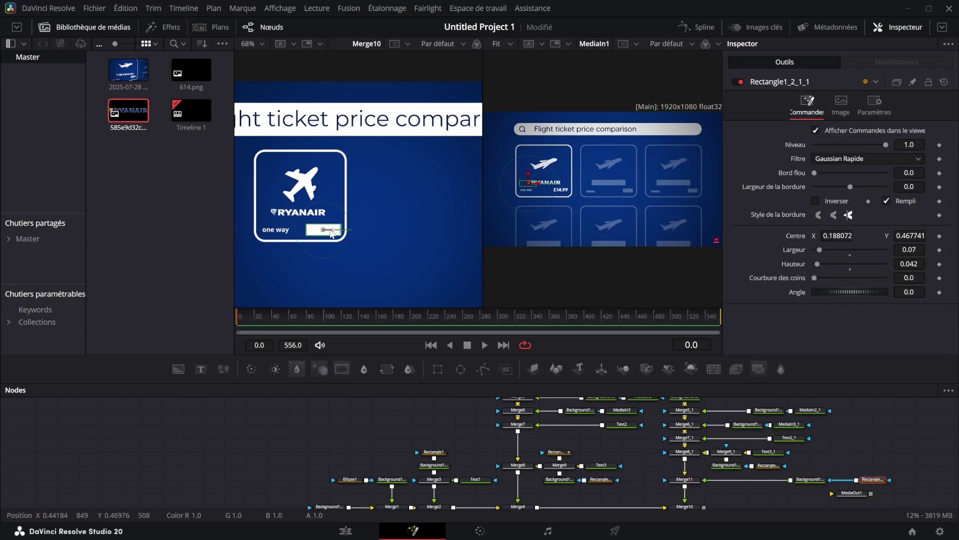
- Cover the copied "one way" text with the new rectangle, centred at about 0.094, 0.464 with width 0.062 and height 0.023
drag(331, 233, 290, 230)
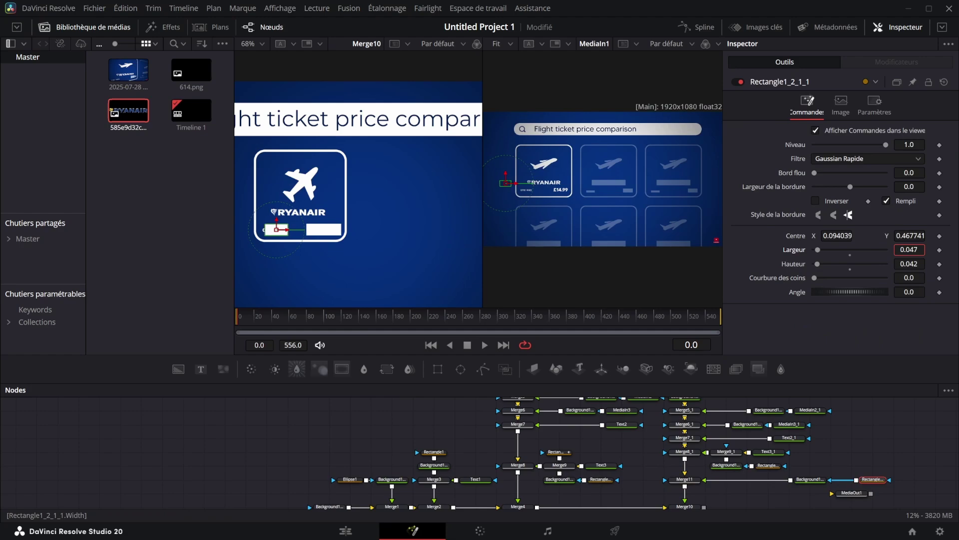
mouse_move(910, 249)
mouse_down()
mouse_move(902, 264)
mouse_move(911, 236)
mouse_up()
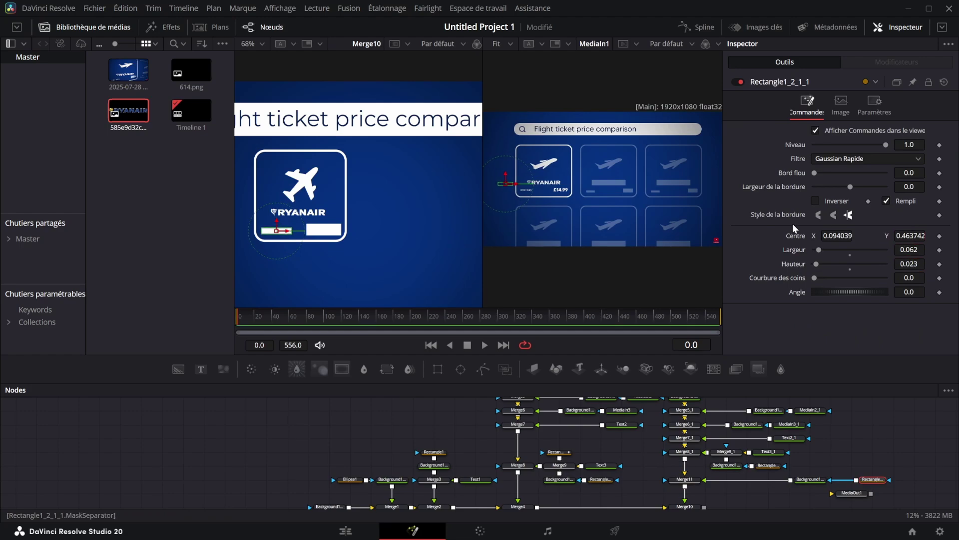
click(875, 432)
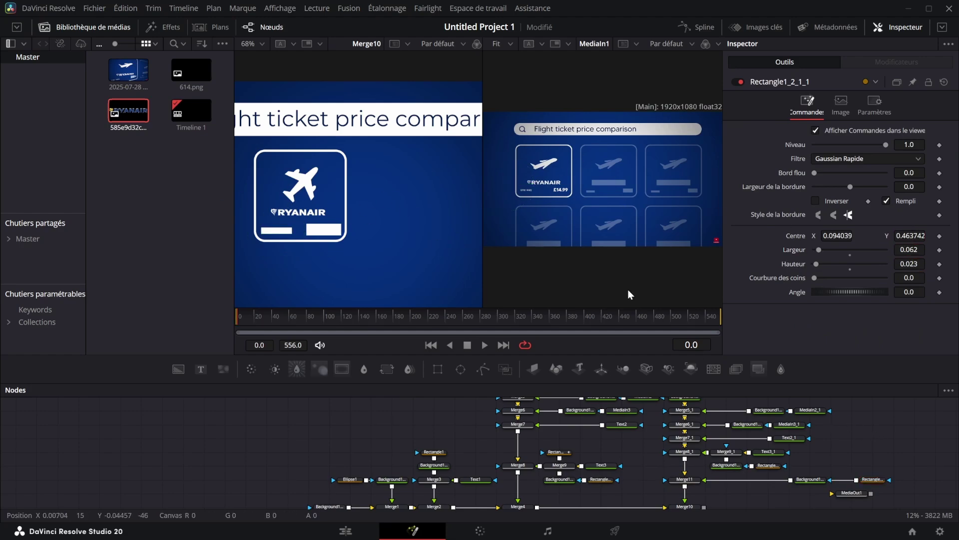
- Paste another white Background with its rectangle mask and merge it between Merge11 and Merge10
scroll(822, 443, down, 1)
drag(857, 459, 897, 473)
click(815, 474)
key(ctrl+v)
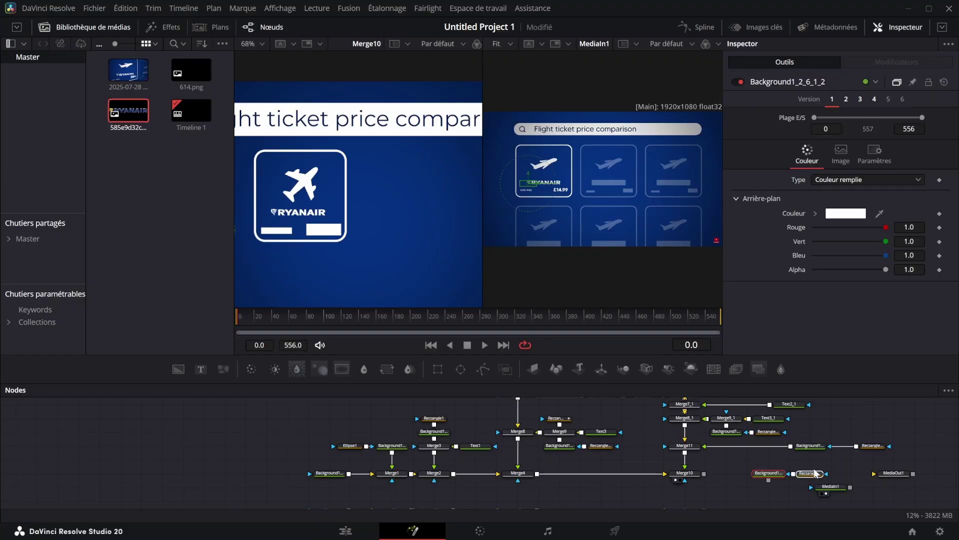
drag(813, 473, 684, 452)
drag(848, 463, 683, 460)
- Cover the copied card's Ryanair logo with this rectangle, centred at about 0.140, 0.536 with width 0.121
click(851, 459)
drag(325, 231, 296, 205)
drag(908, 249, 933, 249)
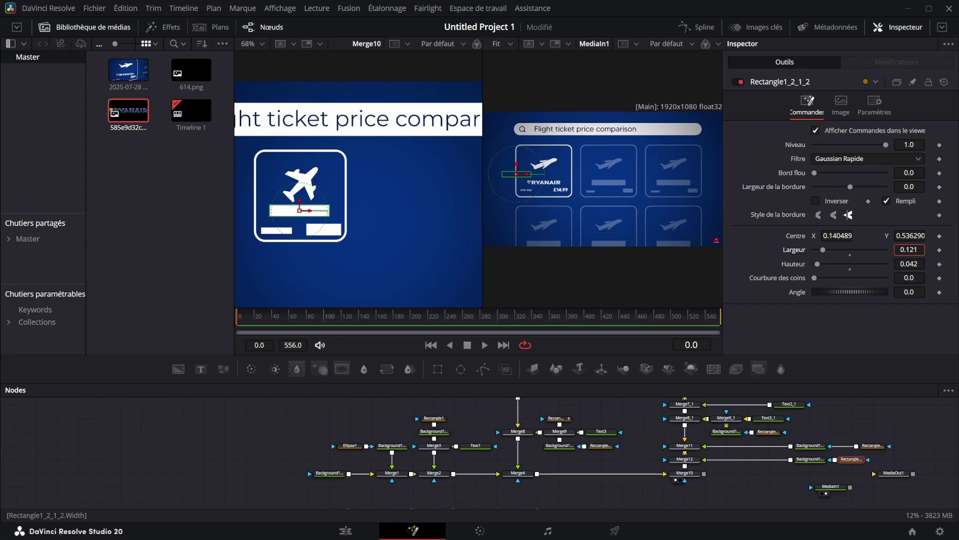
click(824, 452)
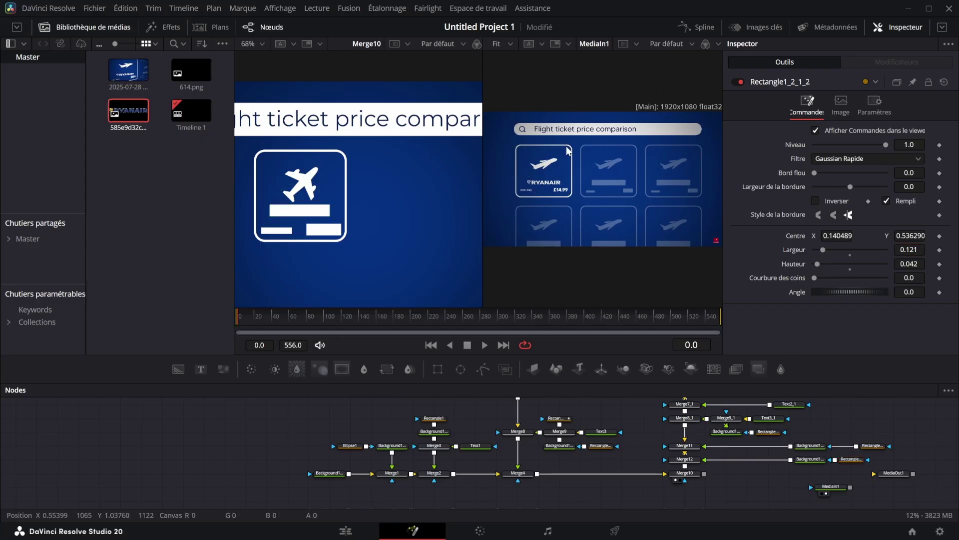
- Fade the placeholder card by lowering Merge10's blend to 0.323
click(685, 473)
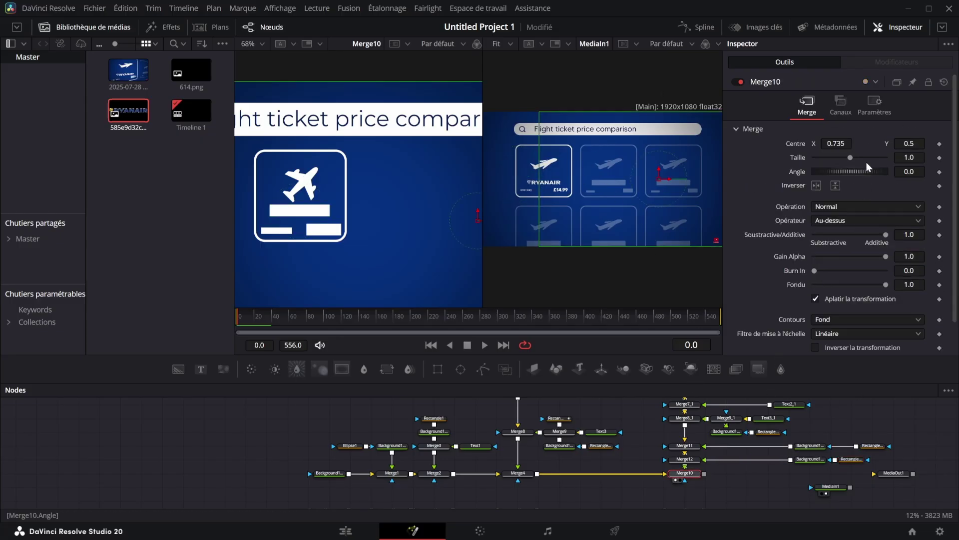
drag(882, 145, 833, 146)
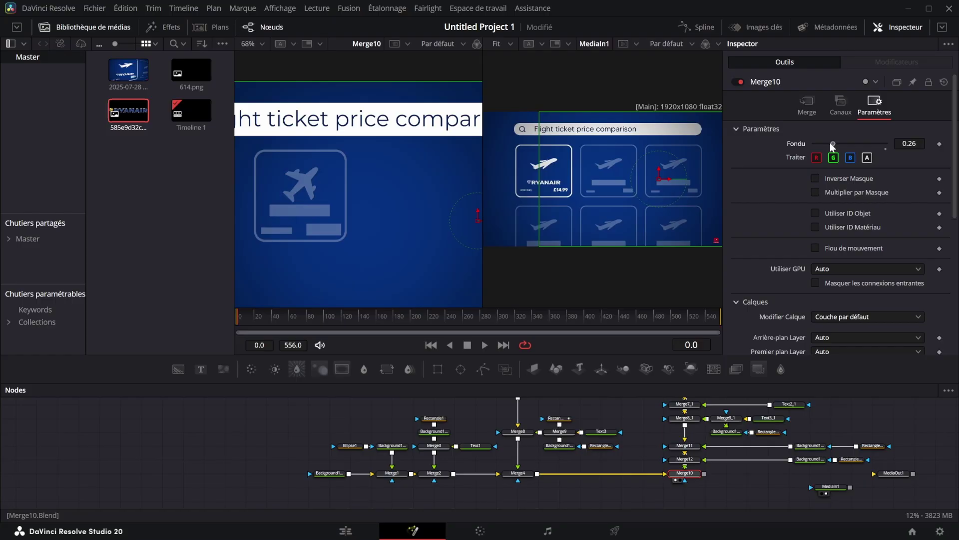
scroll(400, 214, down, 2)
- Group all nodes of the placeholder card and place the group above Merge10
click(685, 459)
scroll(749, 468, up, 2)
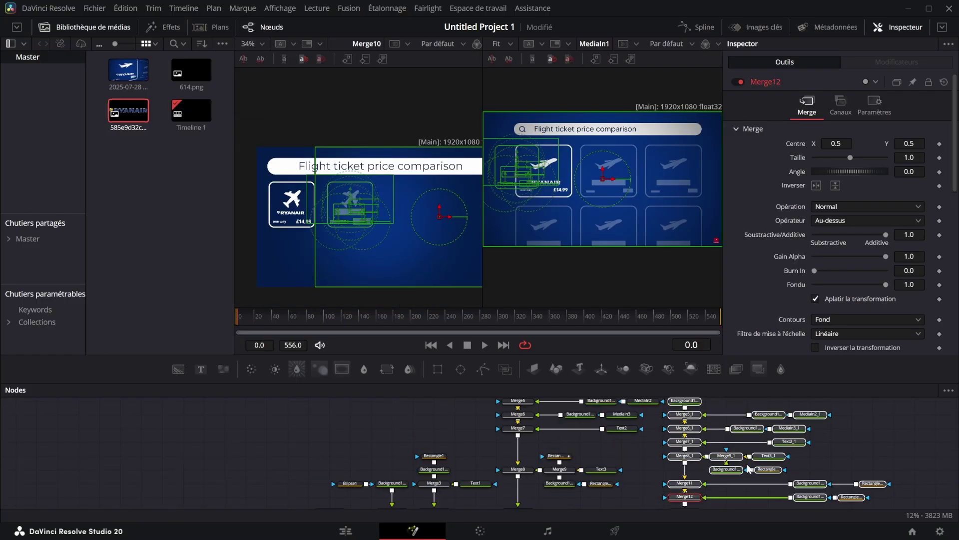
key(ctrl+g)
drag(780, 422, 696, 420)
- Merge Group1 four more times in a chain after Merge10 and show Merge16 in the first viewer
scroll(699, 434, down, 1)
drag(685, 431, 746, 480)
drag(704, 424, 829, 479)
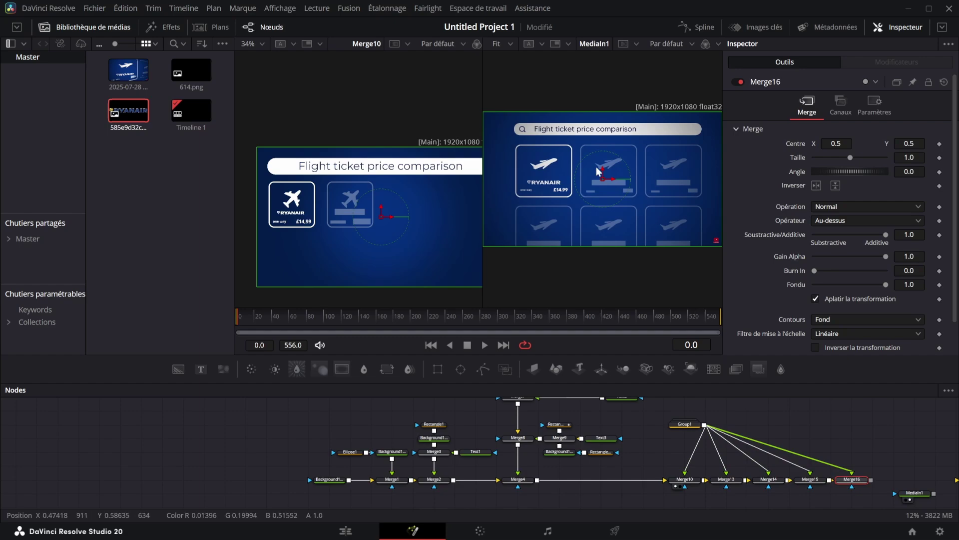
key(1)
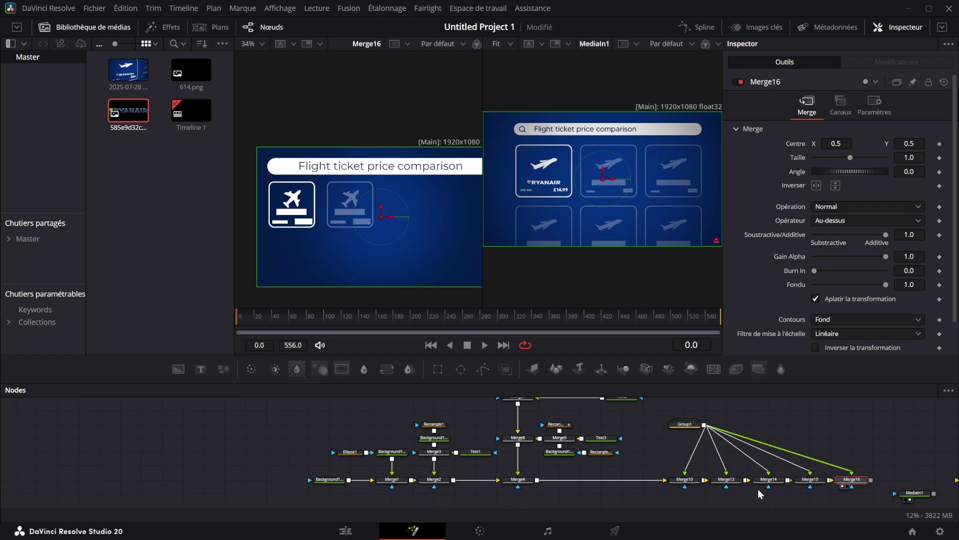
- Move Merge13's card to the third column at centre X about 1.169 and shift Merge10's card right into the second column
click(726, 479)
drag(382, 216, 499, 213)
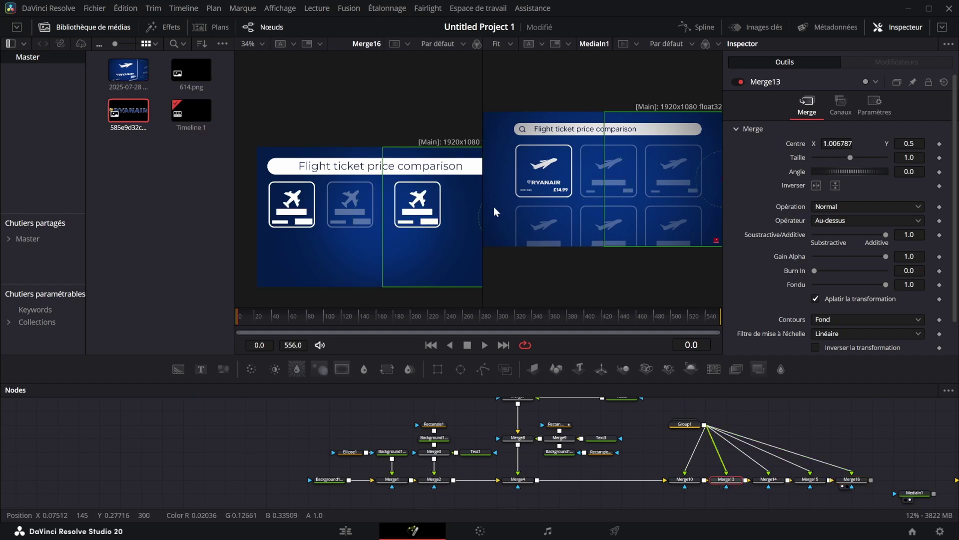
click(684, 479)
drag(425, 212, 444, 212)
click(727, 480)
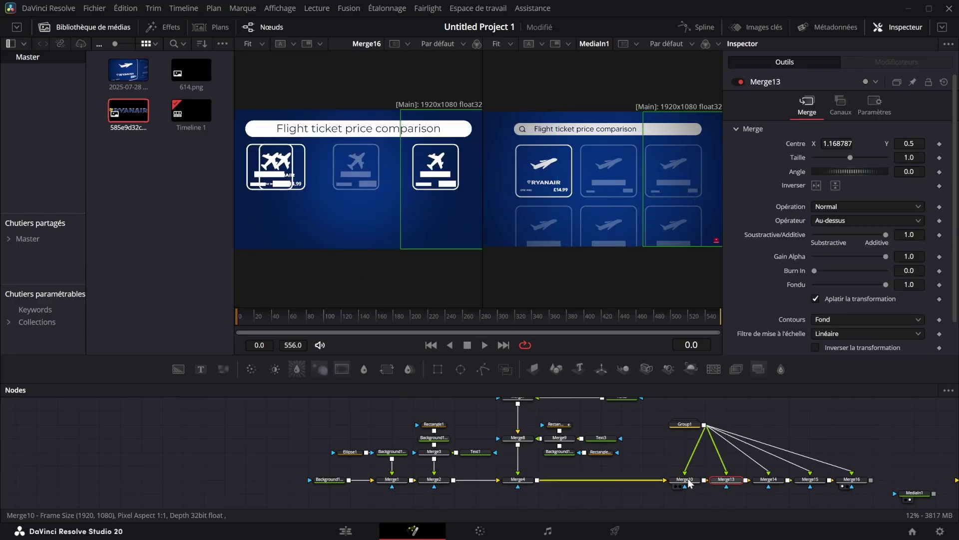
- Set the blend of Merge13, Merge14, Merge15 and Merge16 to 0.323, matching Merge10
click(687, 479)
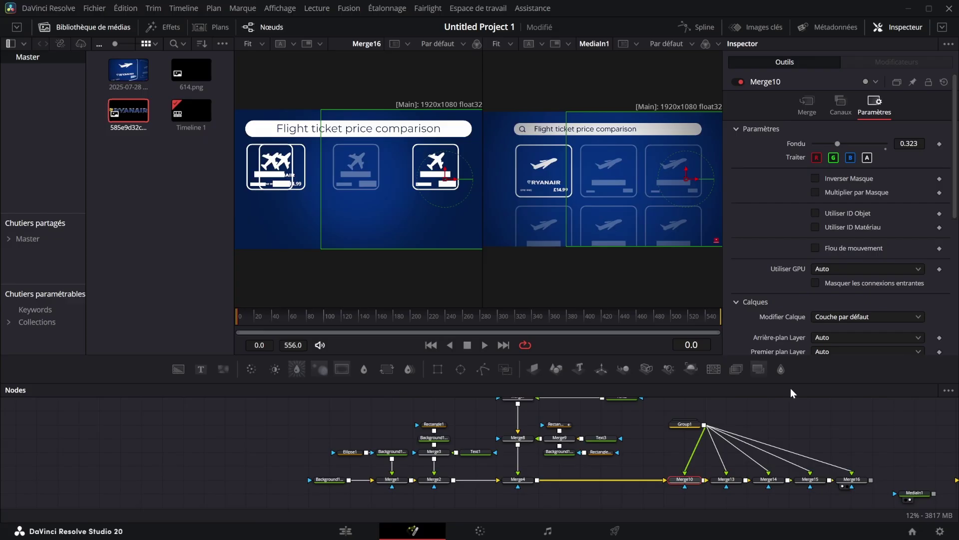
click(739, 482)
click(879, 104)
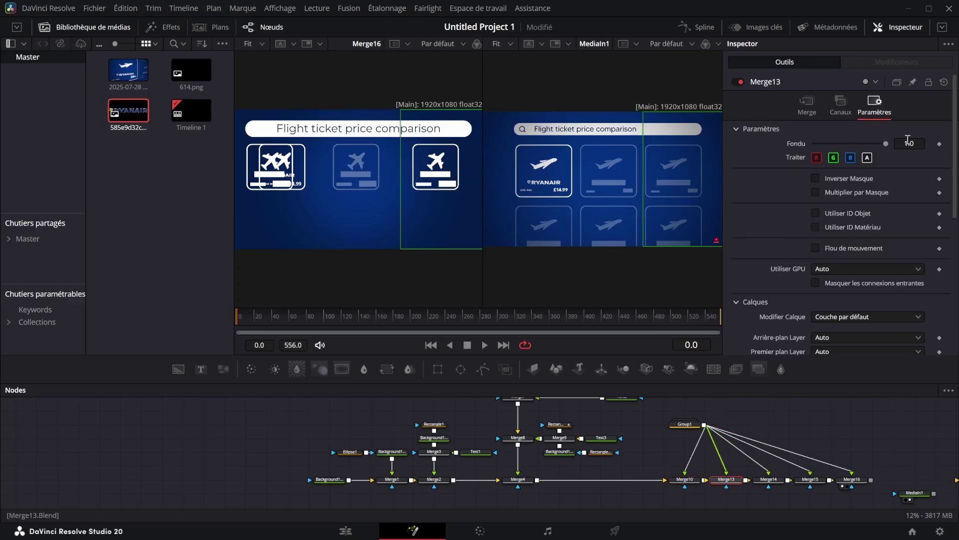
text(0.323)
click(769, 479)
click(874, 104)
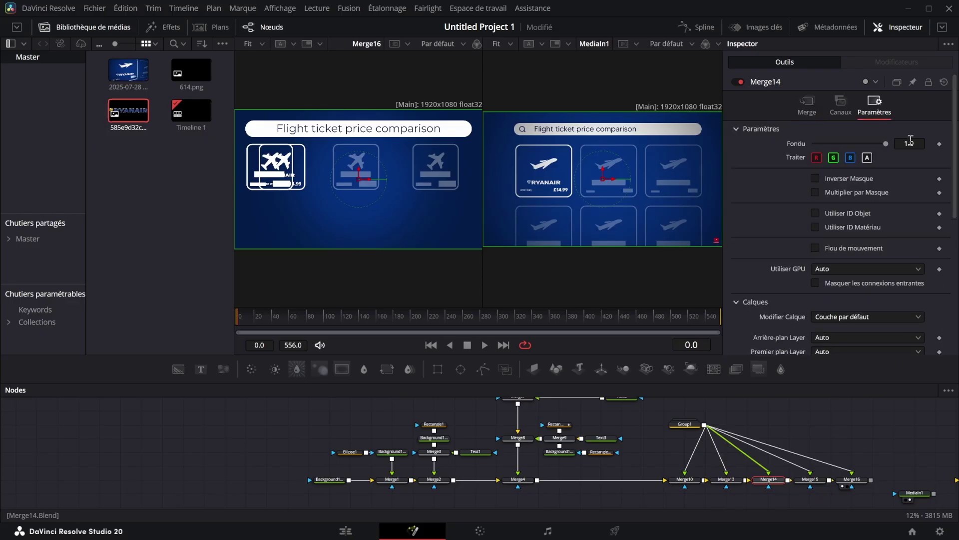
click(817, 481)
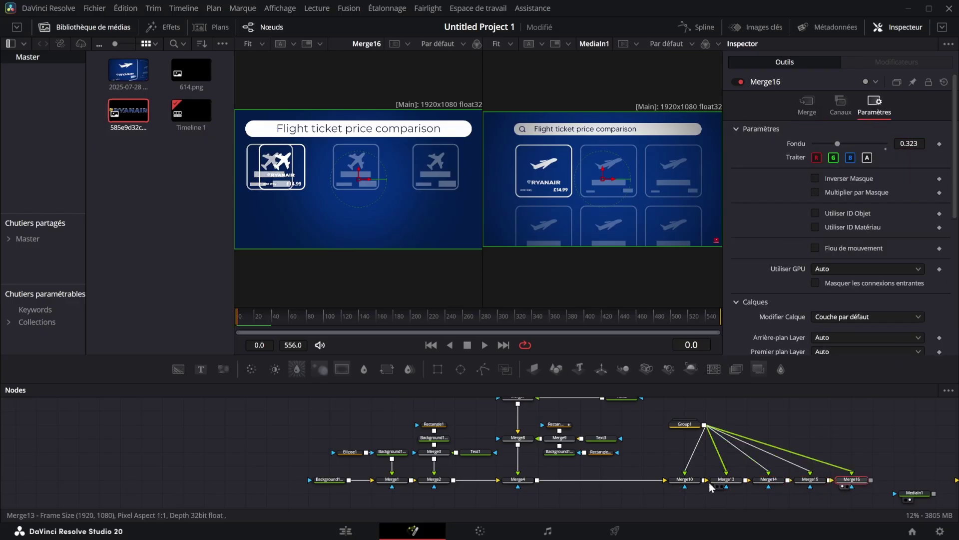
- Move Merge14's card to the first column and Merge15's card to the second column of a second row
click(764, 480)
drag(358, 170, 377, 229)
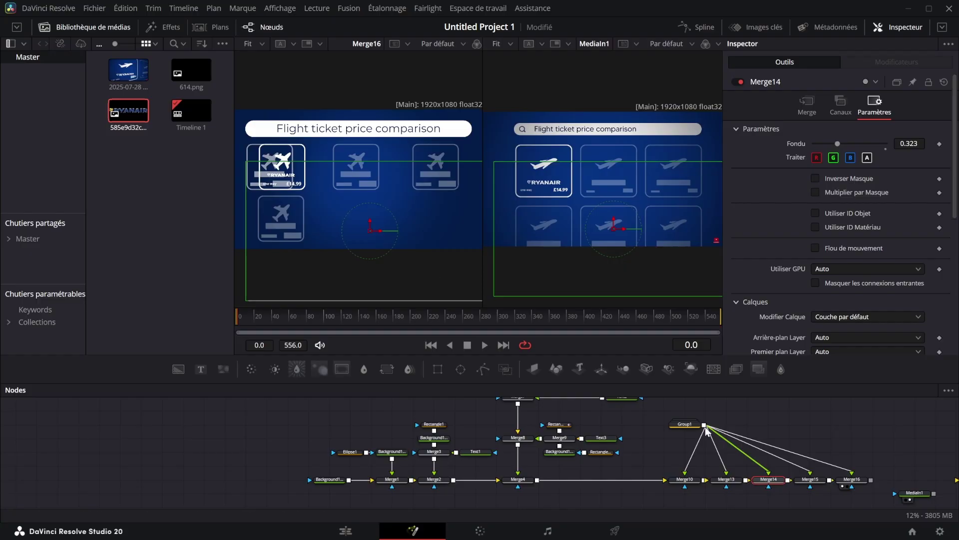
click(810, 479)
drag(367, 180, 445, 232)
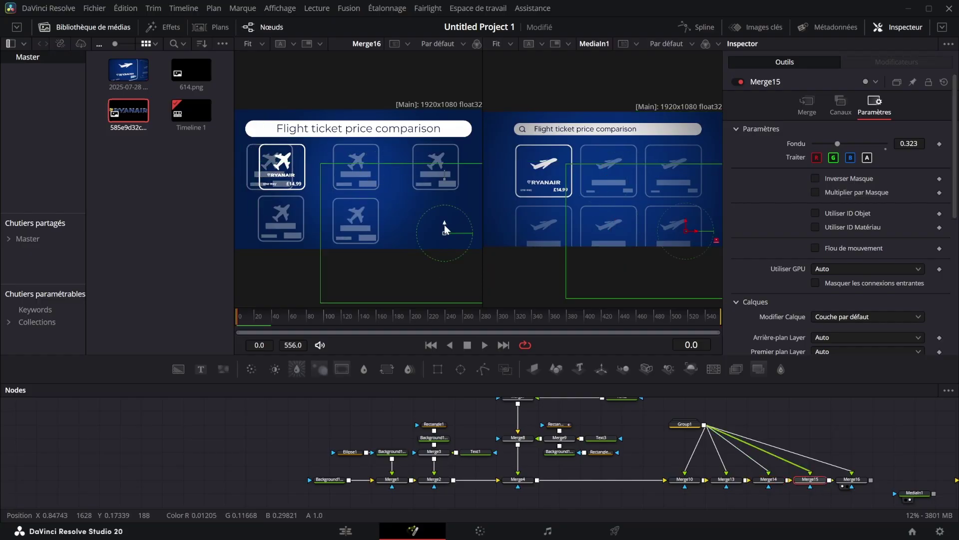
- Move Merge16's card to the third column of the second row, at centre X about 1.166 and Y 0.111
click(854, 479)
drag(366, 180, 530, 181)
click(807, 105)
drag(909, 144, 883, 144)
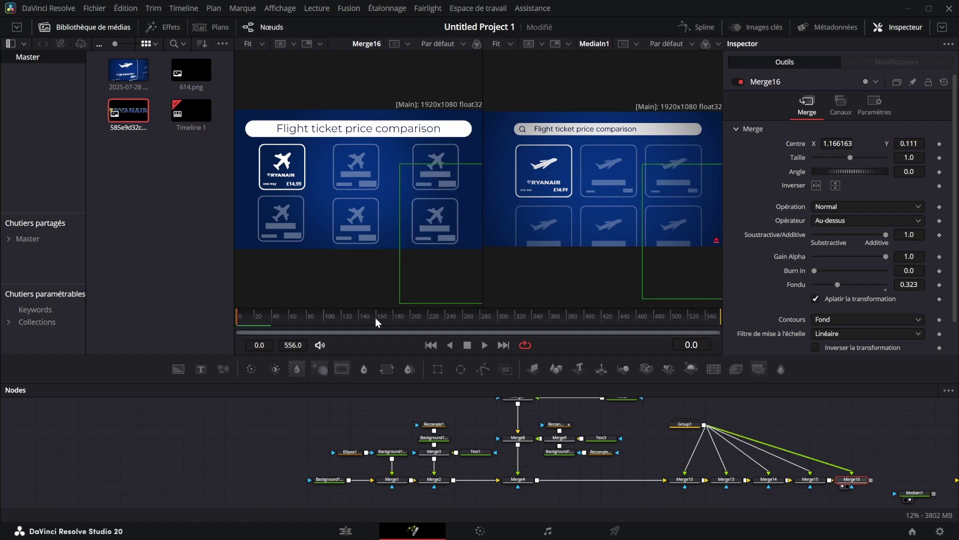
drag(376, 317, 236, 318)
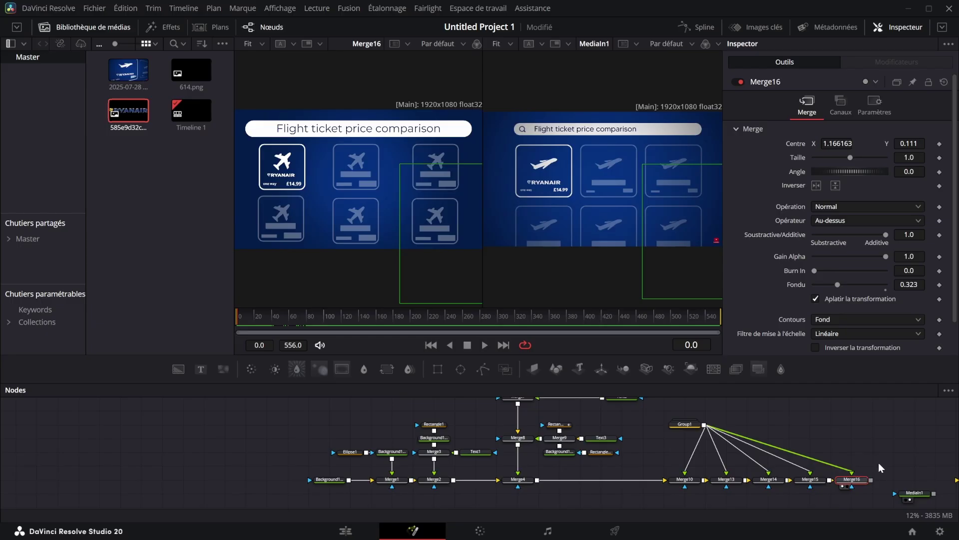
- Add a DVE node after Merge16, set its Y rotation to 23 and show it in the first viewer
scroll(565, 432, right, 5)
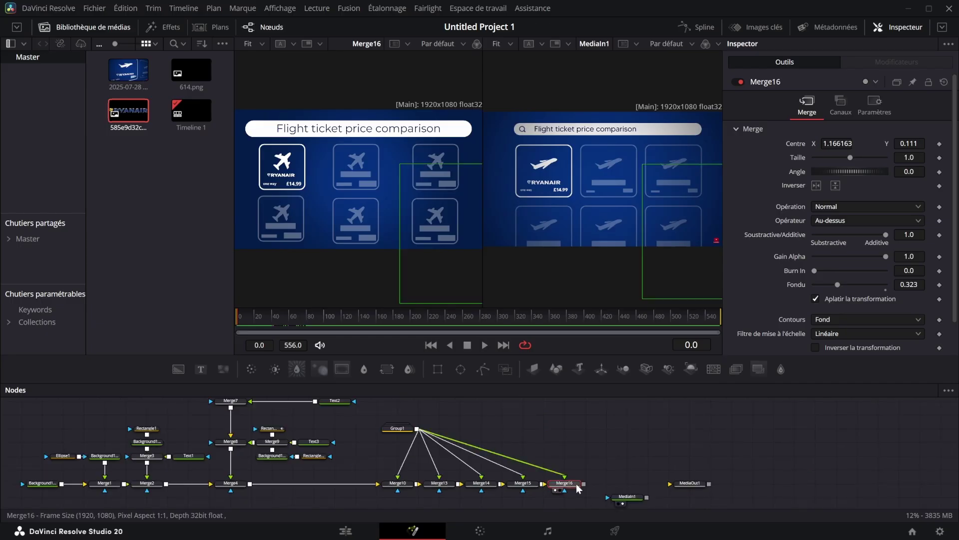
key(shift+space)
text(dve)
key(Return)
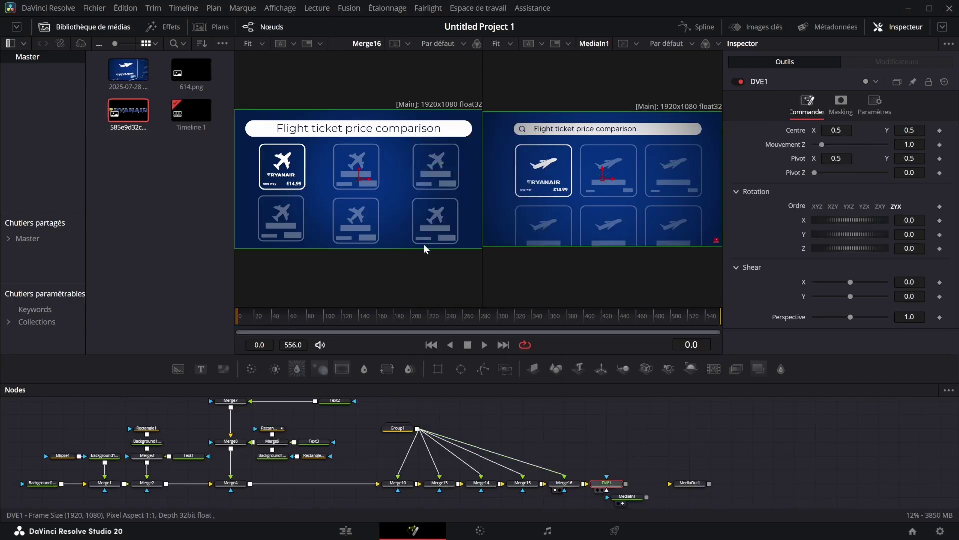
text(23)
key(Return)
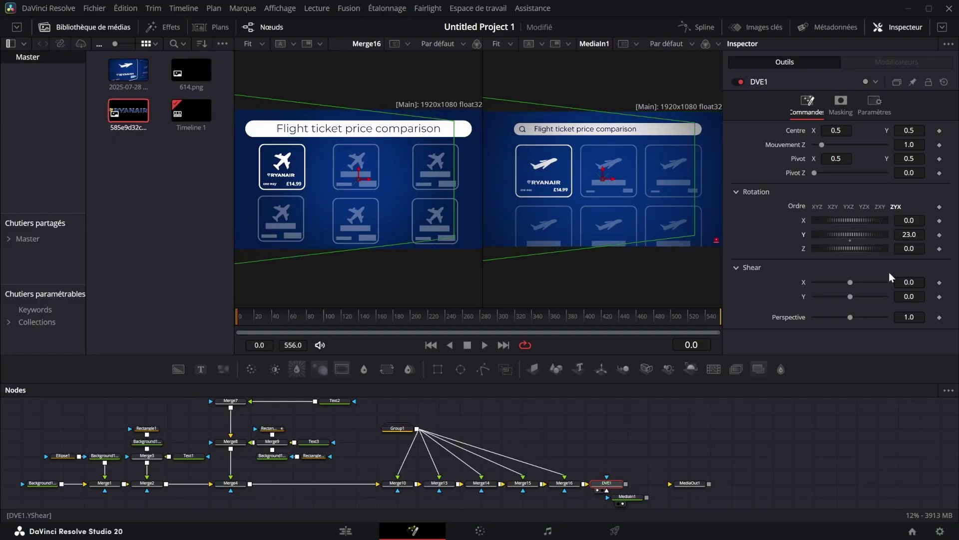
key(1)
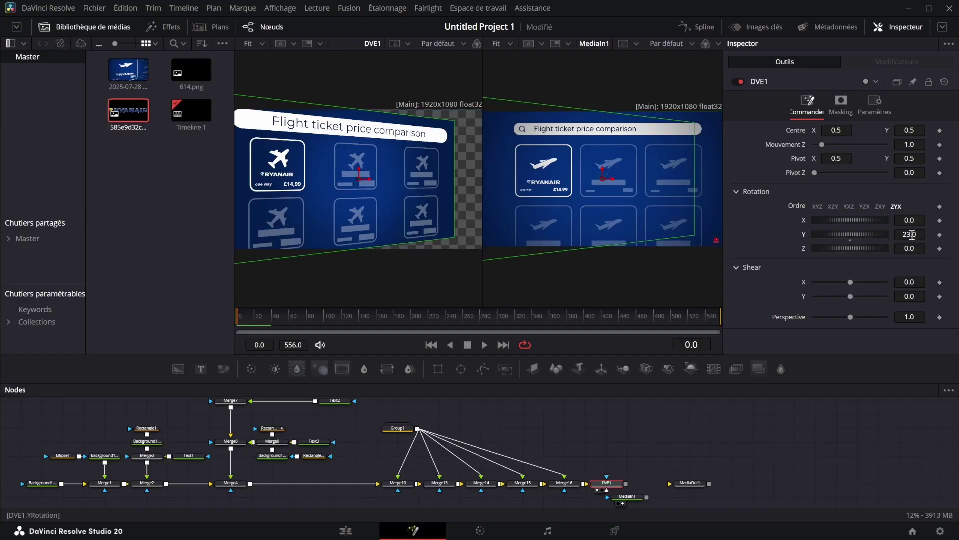
- Zoom DVE1 in on the Ryanair card with Y rotation 21.1, Z move 0.52 and centre X 1.038, Y 0.081, keeping the viewer fitted
drag(912, 235, 902, 235)
drag(915, 145, 868, 130)
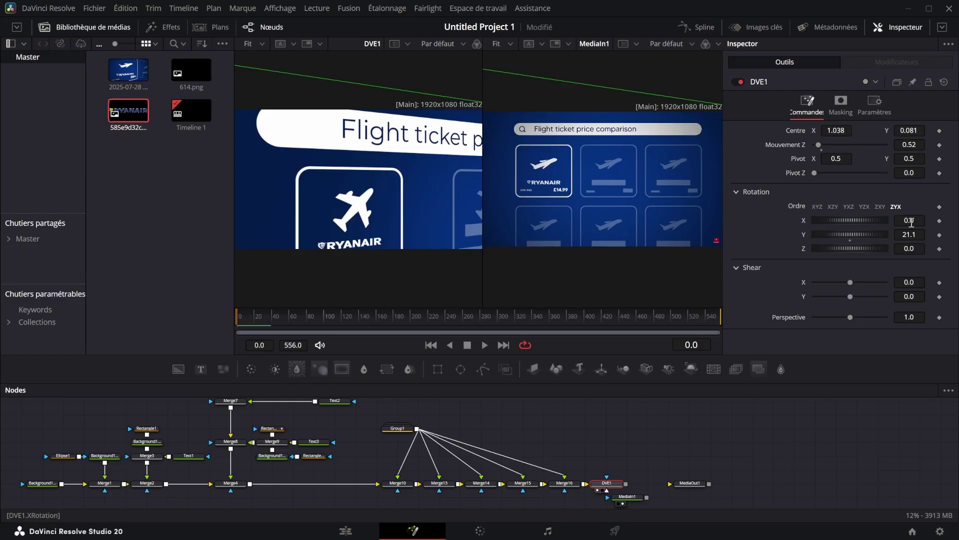
click(262, 44)
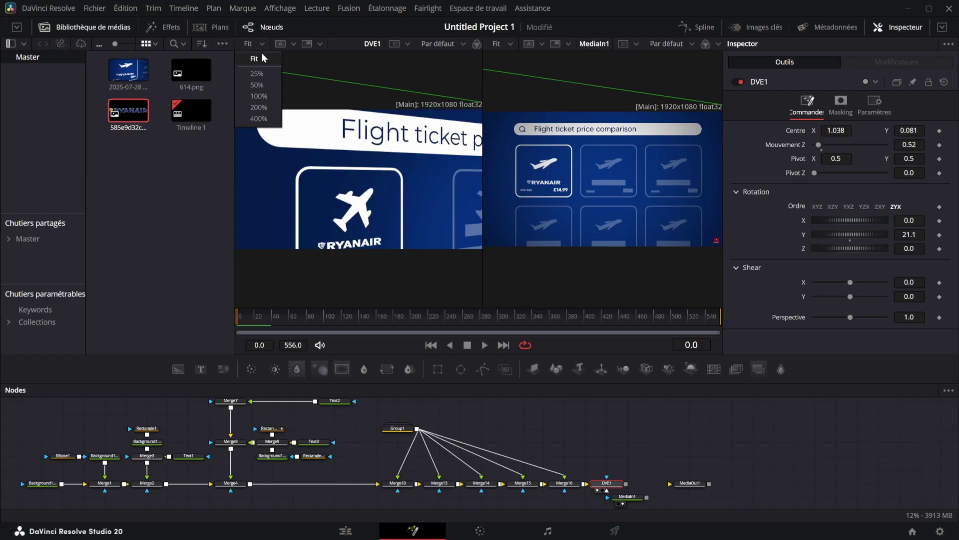
click(263, 58)
- Animate DVE1's centre between frame 0 and about frame 100, raising its Y to about 0.33 so the view travels down the ticket card
click(940, 131)
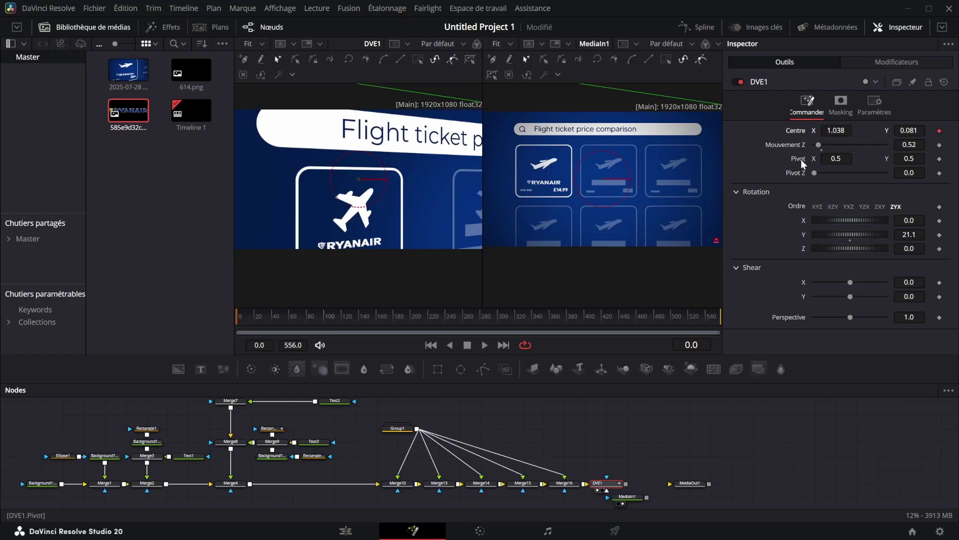
click(288, 321)
drag(908, 134, 940, 133)
mouse_move(275, 317)
mouse_down()
mouse_move(231, 317)
mouse_move(289, 313)
mouse_up()
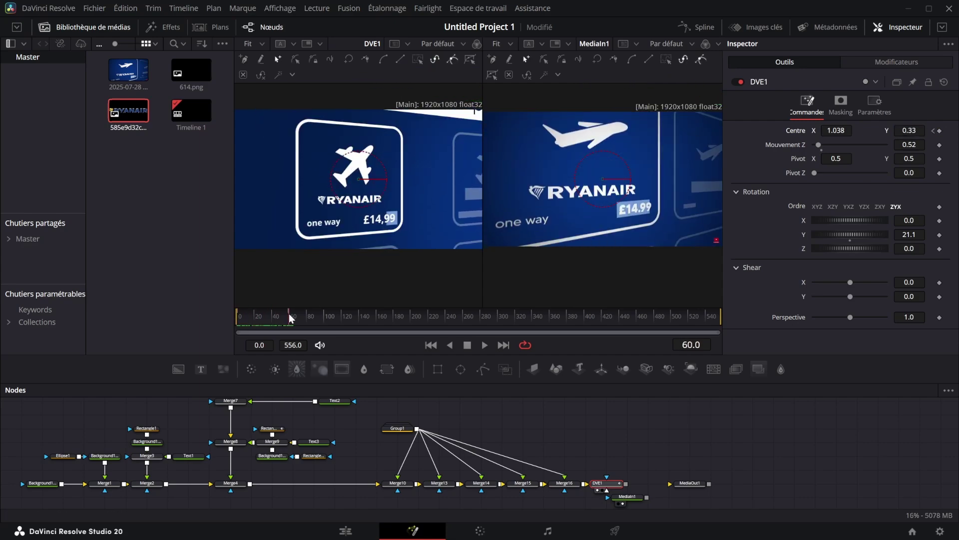
click(325, 319)
mouse_move(909, 131)
mouse_down()
mouse_move(958, 132)
mouse_move(912, 131)
mouse_up()
drag(325, 317, 233, 327)
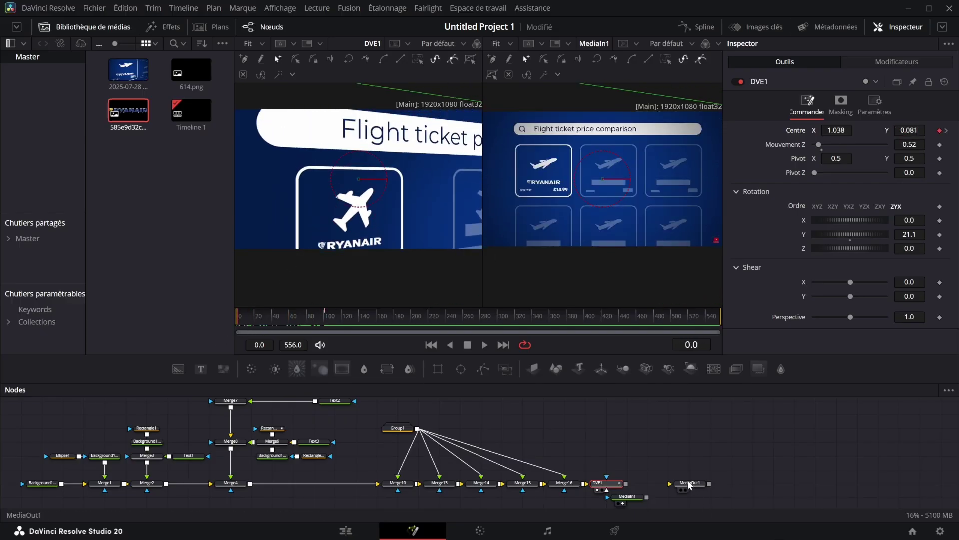
- Move MediaOut1 and MediaIn1 aside, insert a Vignette after DVE1, and enlarge and soften it
drag(688, 483, 751, 483)
drag(627, 497, 794, 456)
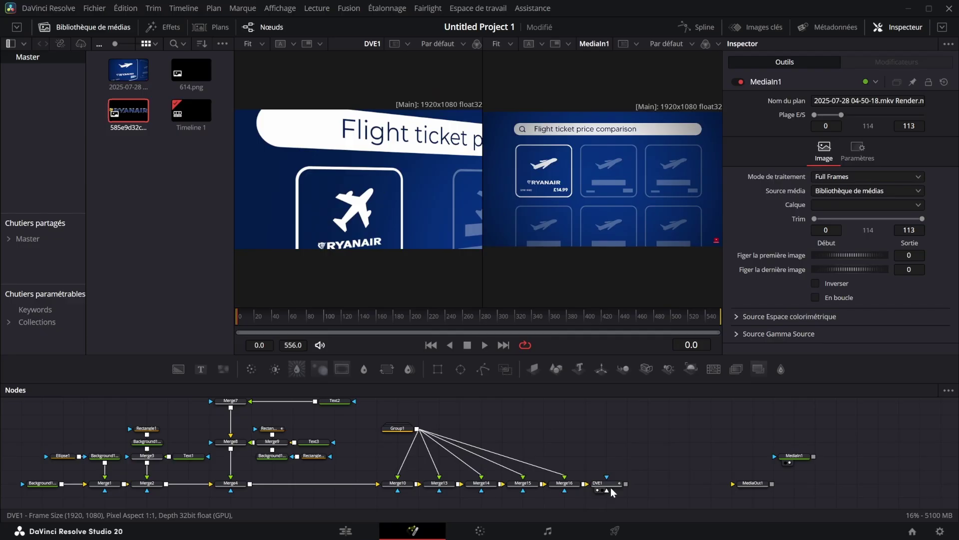
click(608, 485)
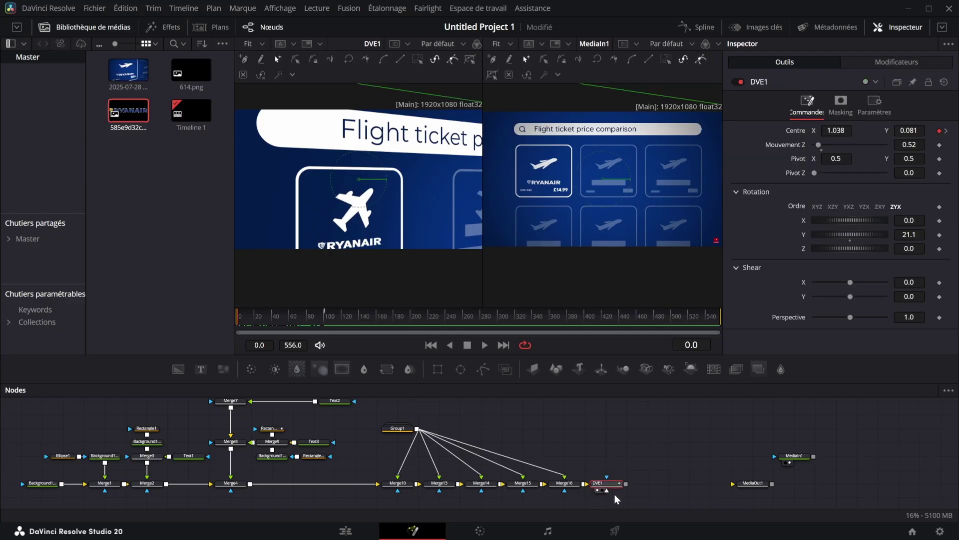
click(341, 368)
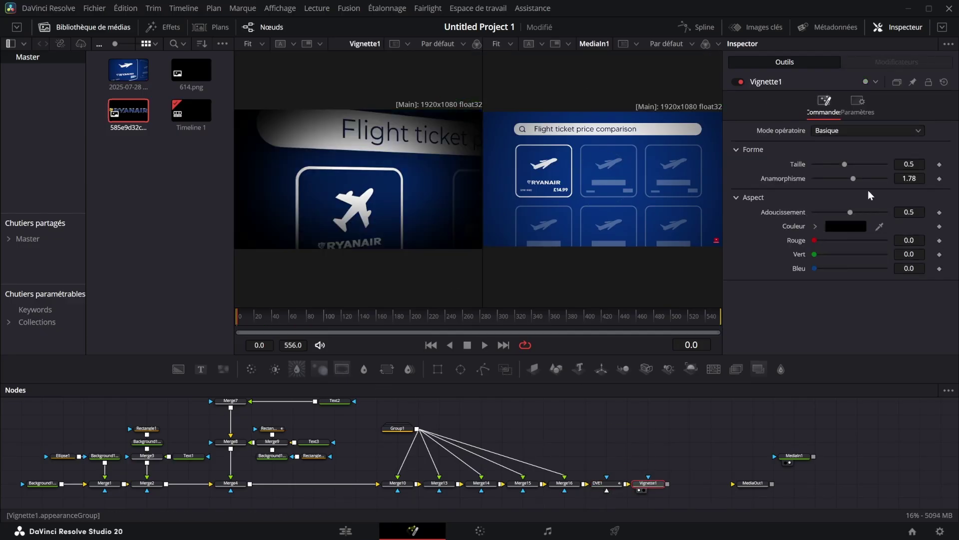
click(875, 164)
drag(855, 182, 887, 214)
- Paste the Soft Glow after the Vignette, set its gain to 0.197 and connect it to MediaOut1
key(ctrl+v)
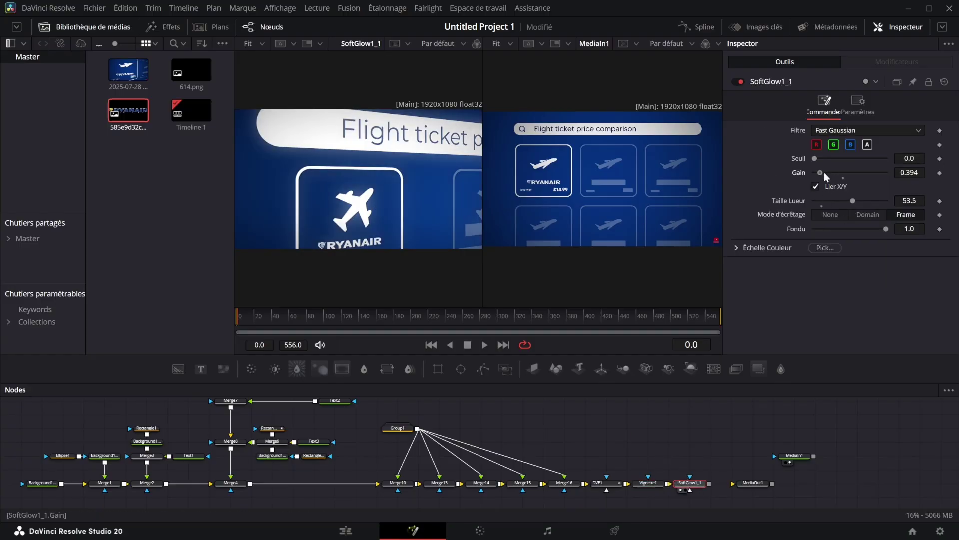
drag(825, 174, 817, 173)
mouse_move(257, 318)
mouse_down()
mouse_move(363, 312)
mouse_move(275, 318)
mouse_up()
drag(709, 483, 746, 484)
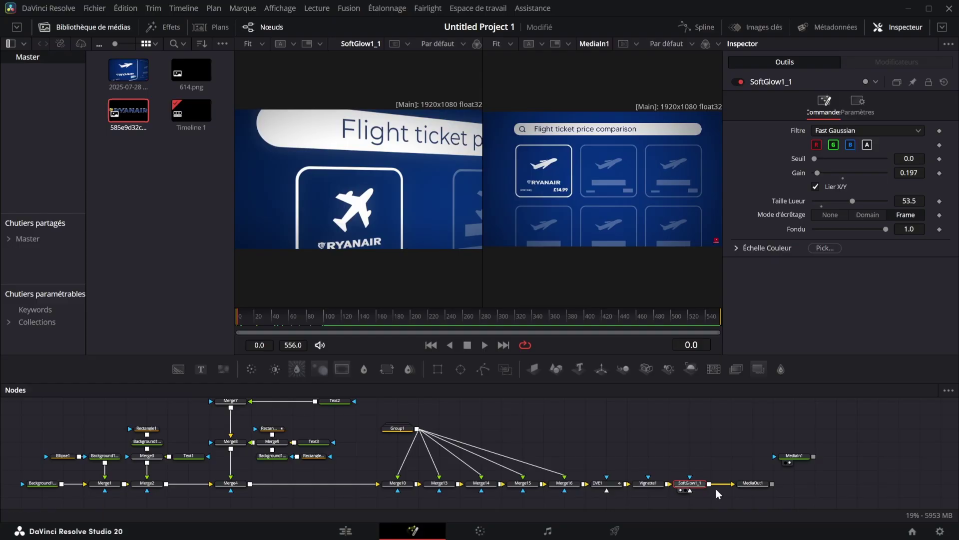
- Select all nodes, fit their animation curves in the spline editor, and ease the keyframes in and out
key(ctrl+a)
click(698, 28)
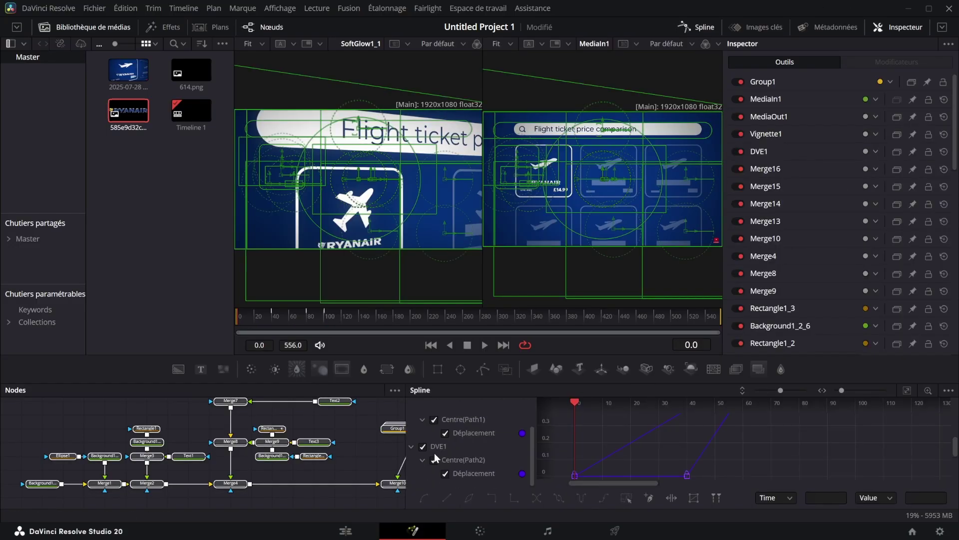
click(907, 390)
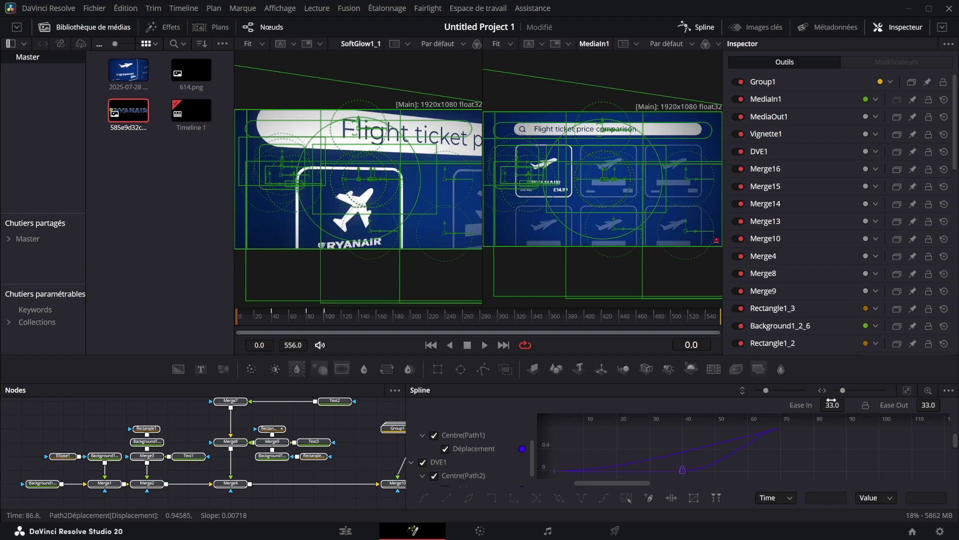
drag(848, 403, 849, 403)
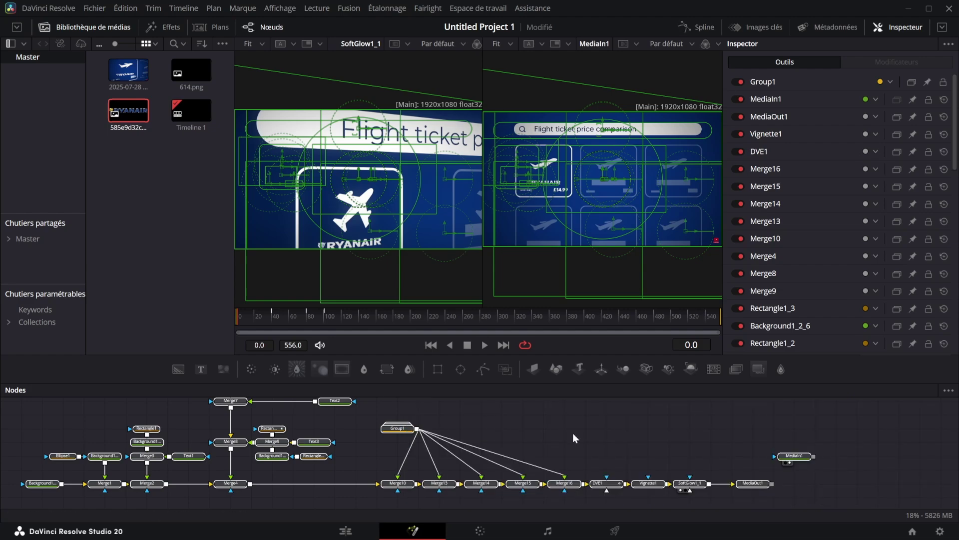
click(573, 435)
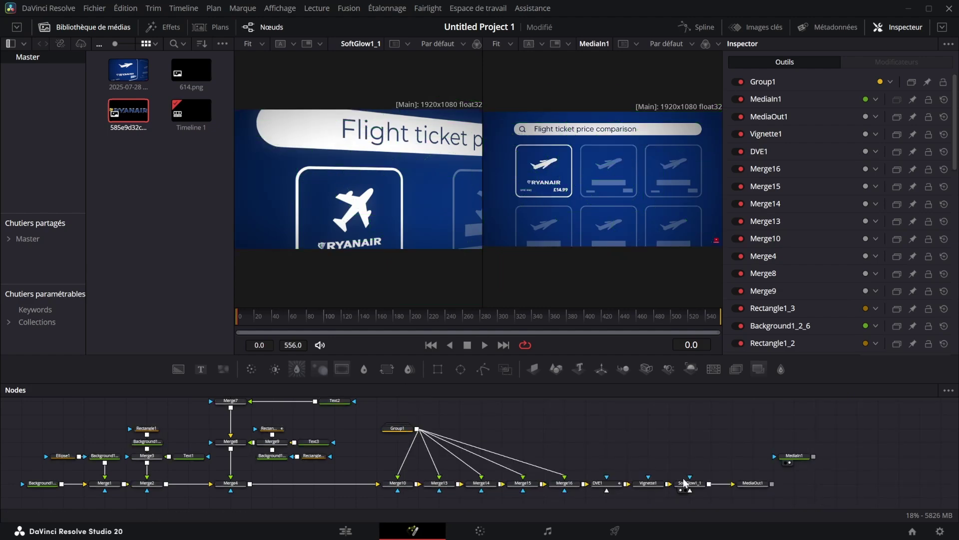
- Enable motion blur on the DVE1 node
click(622, 486)
click(875, 104)
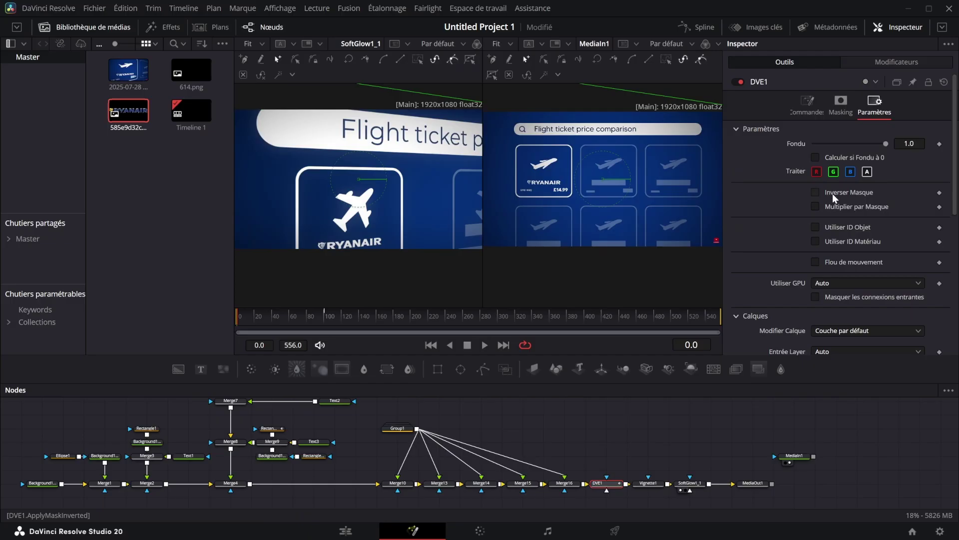
click(815, 262)
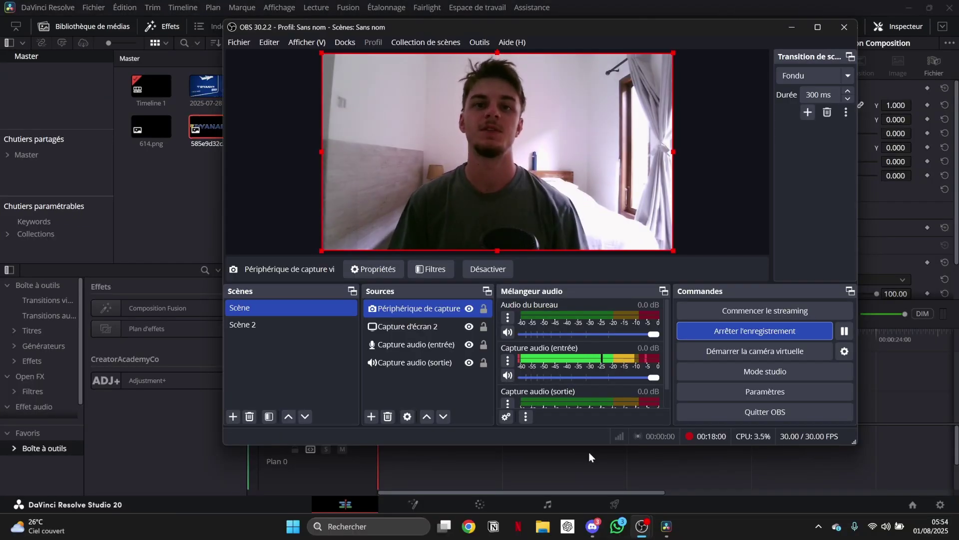